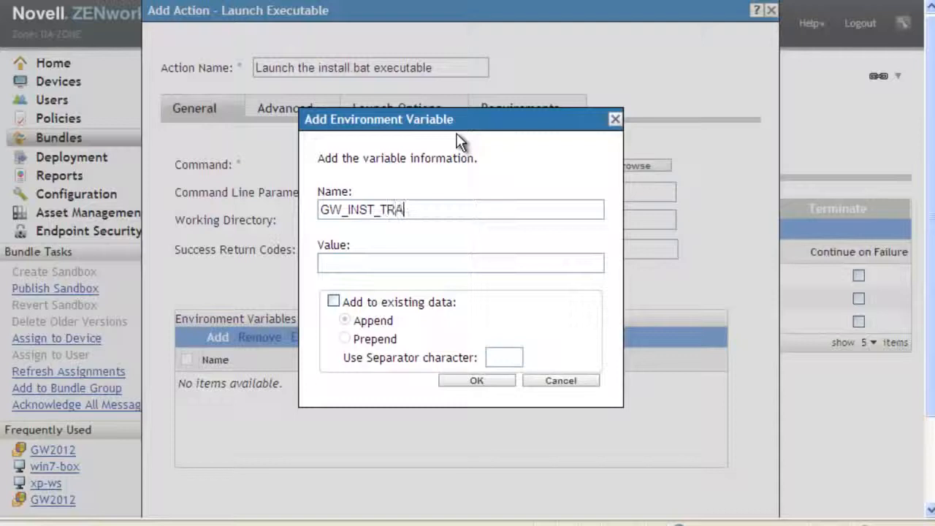
- Finish the variable GW_INST_TRANSFORM_FILE with value groupwise.mst and confirm it
type("_FILE")
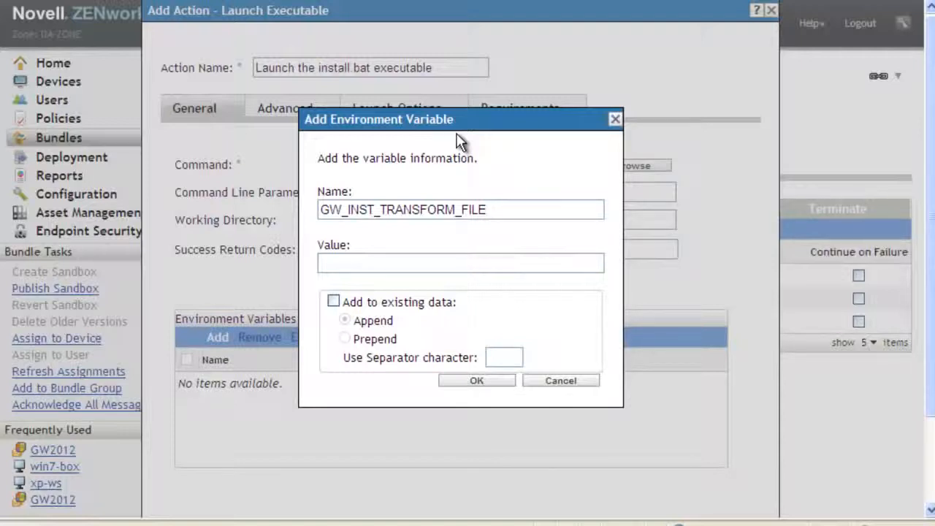
left_click(421, 265)
type("groupwise.m")
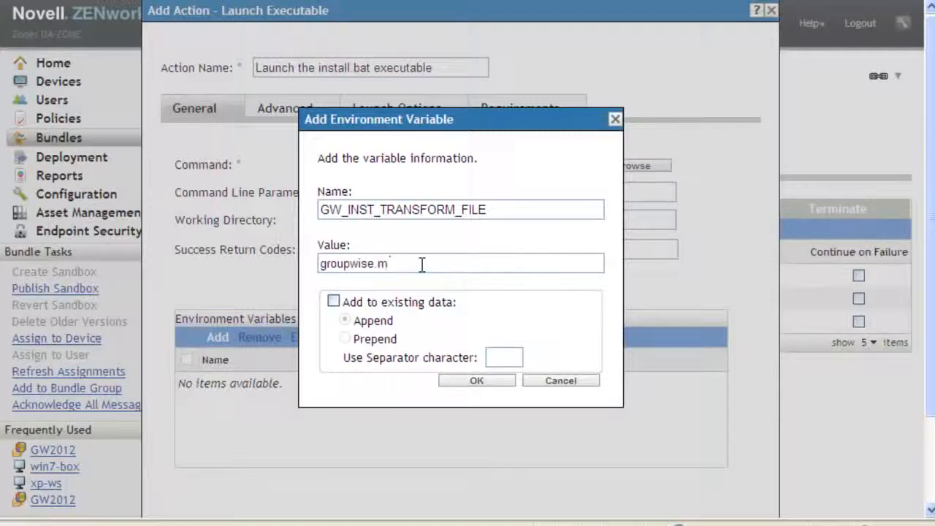
type("st")
left_click(487, 380)
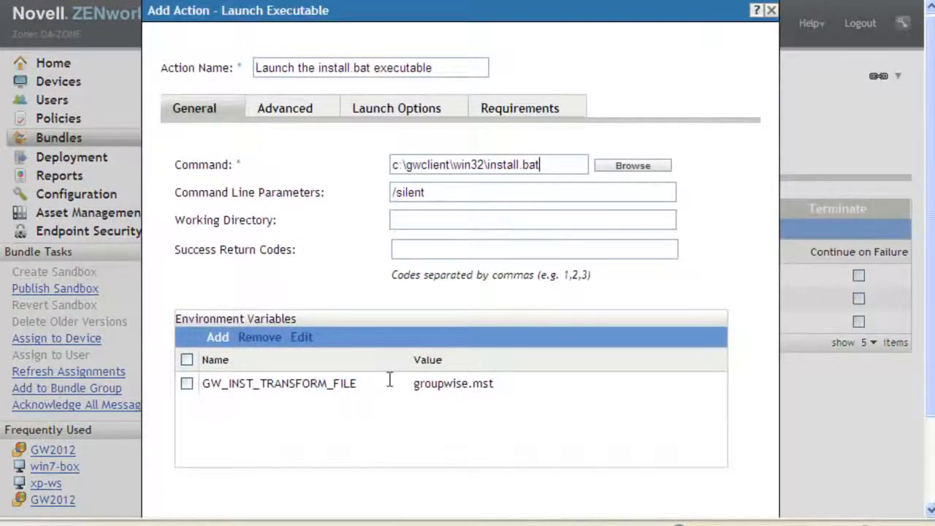
- Add environment variable GW_INST_REMOVE_MSI with value True
left_click(219, 337)
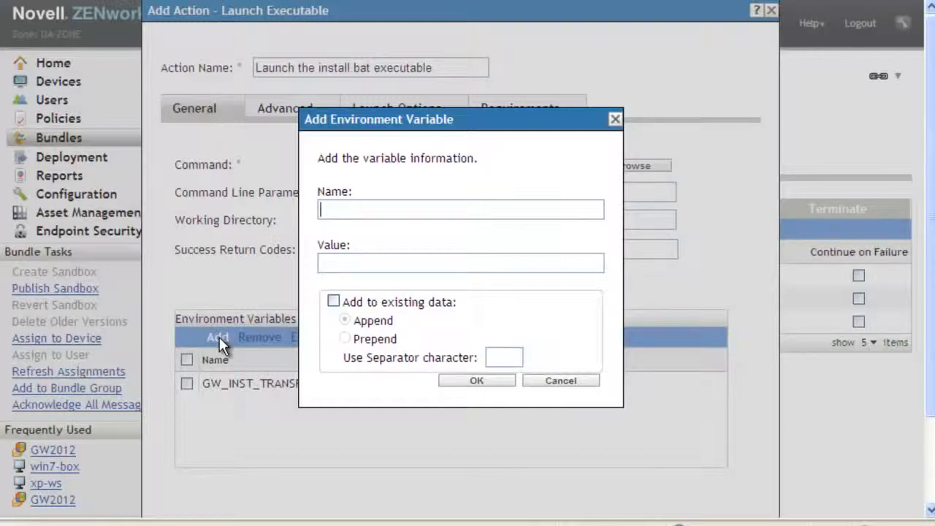
type("GW_INST_REMOV")
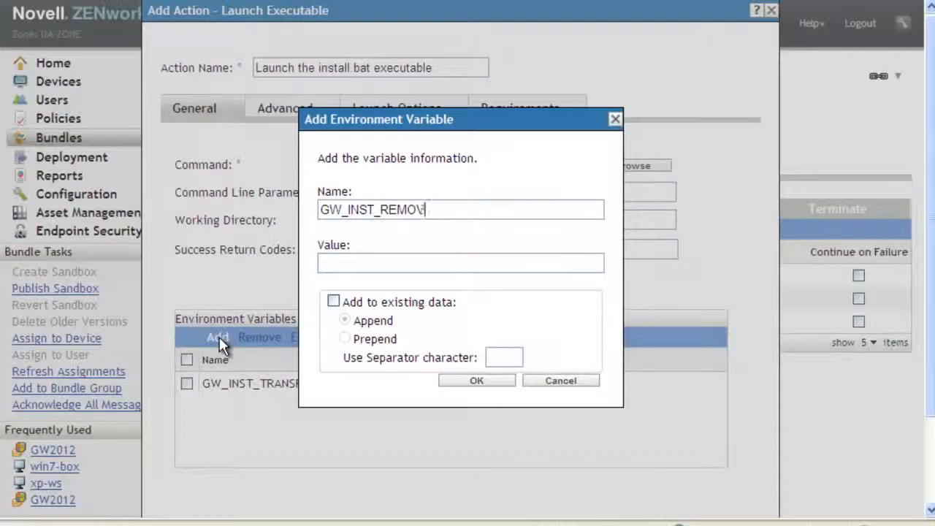
type("E_MSI")
left_click(375, 264)
type("True")
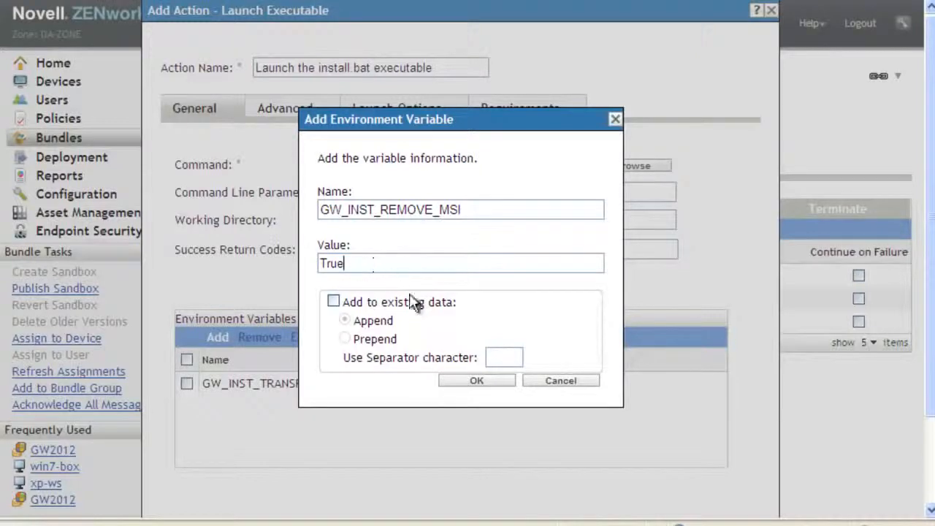
left_click(449, 382)
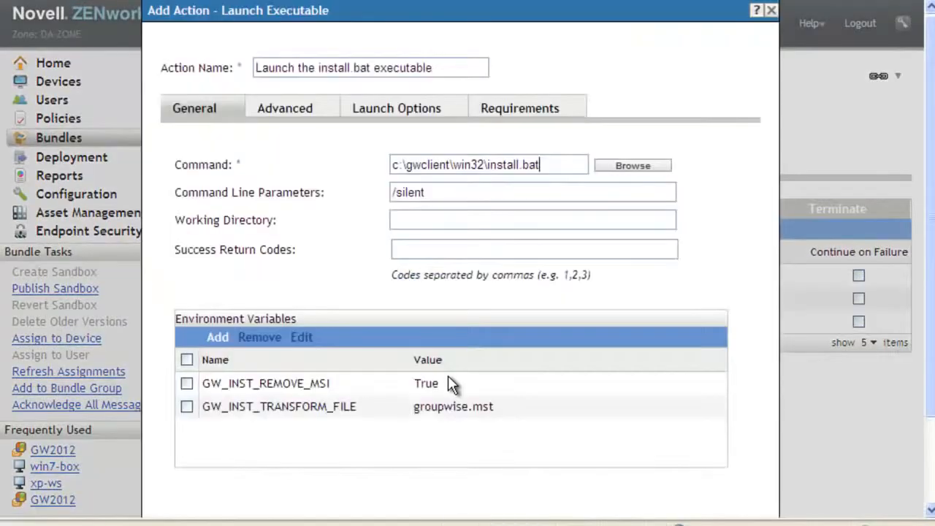
- Set the action to wait until complete and run as dynamic administrator, then save it
left_click(304, 112)
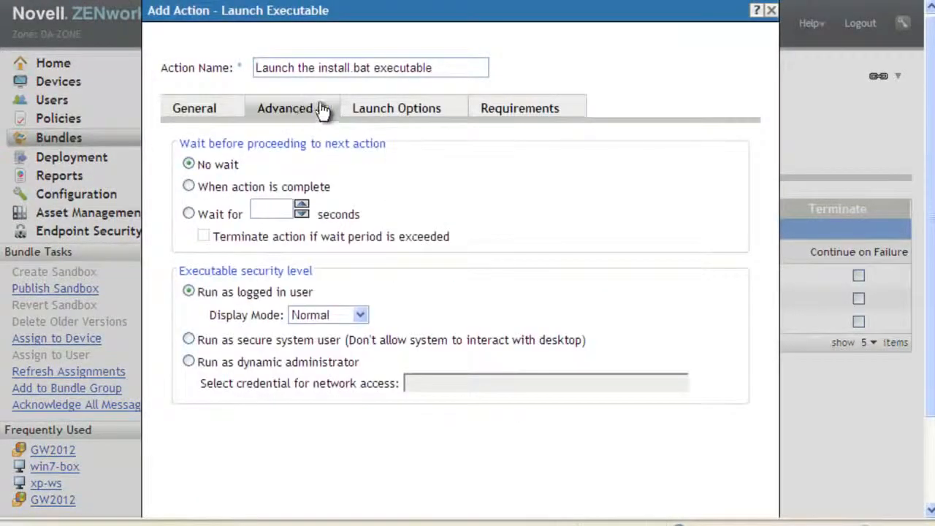
left_click(188, 185)
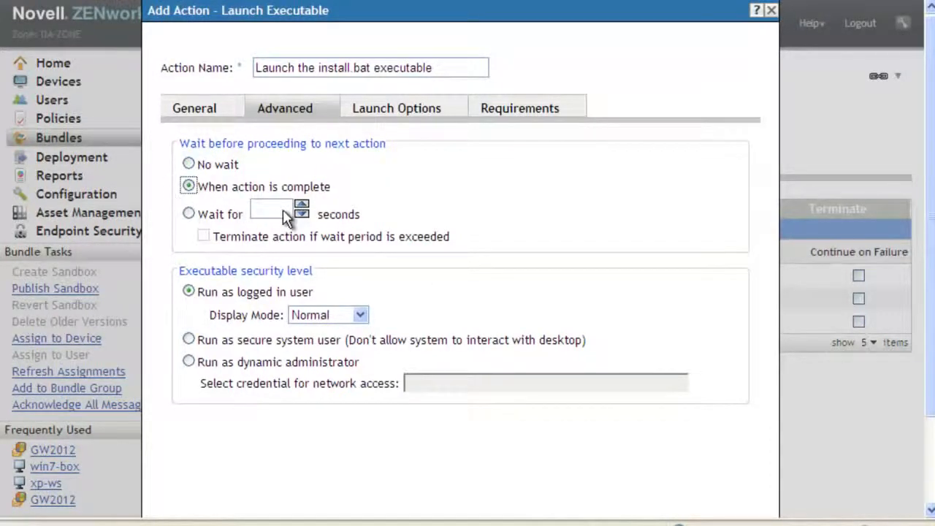
left_click(189, 361)
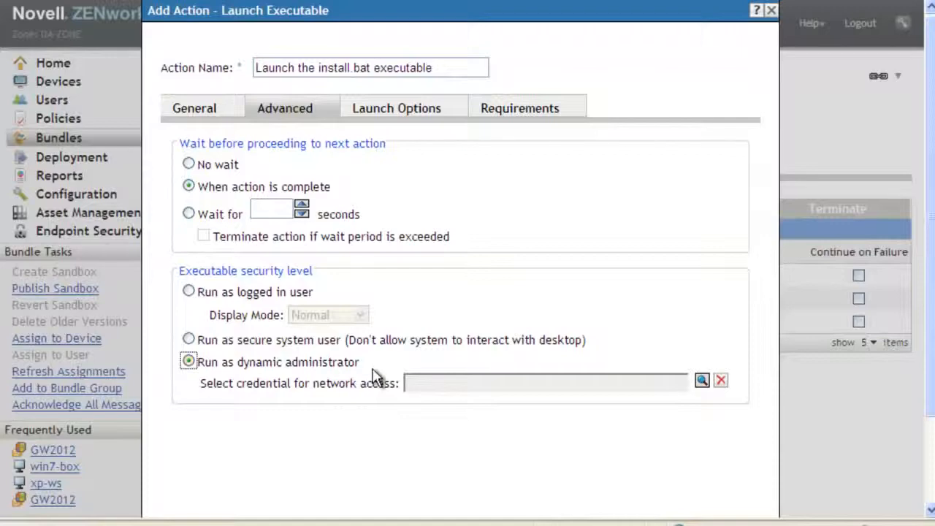
scroll(395, 447, "down", 3)
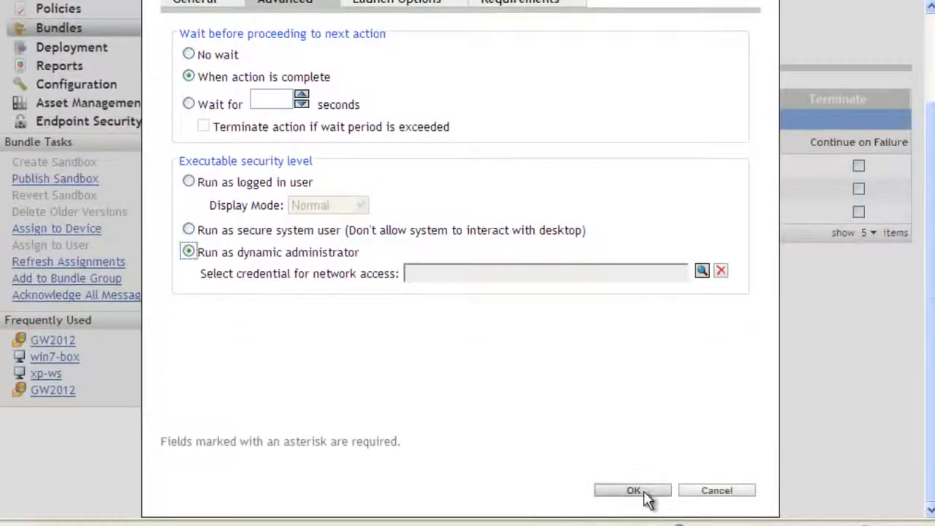
left_click(642, 490)
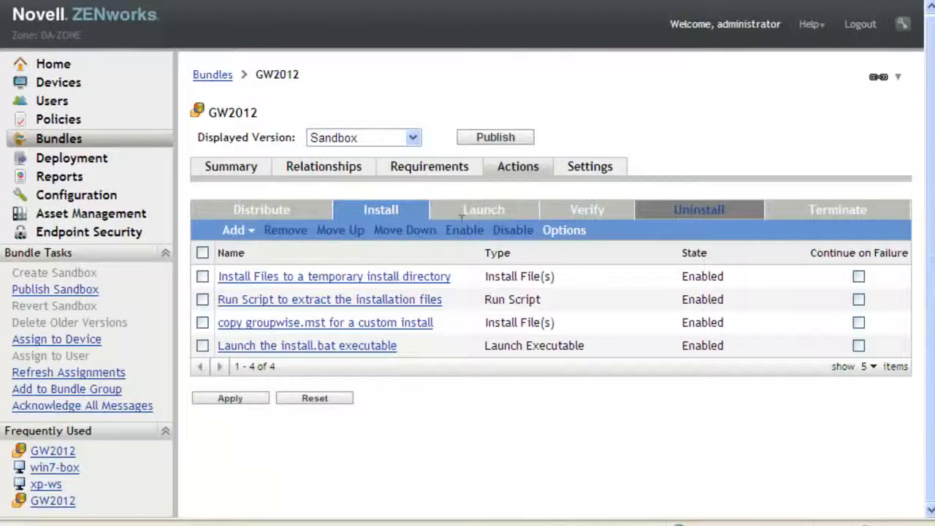
- Add a Launch Executable action on the GW2012 bundle's Launch actions tab
left_click(483, 217)
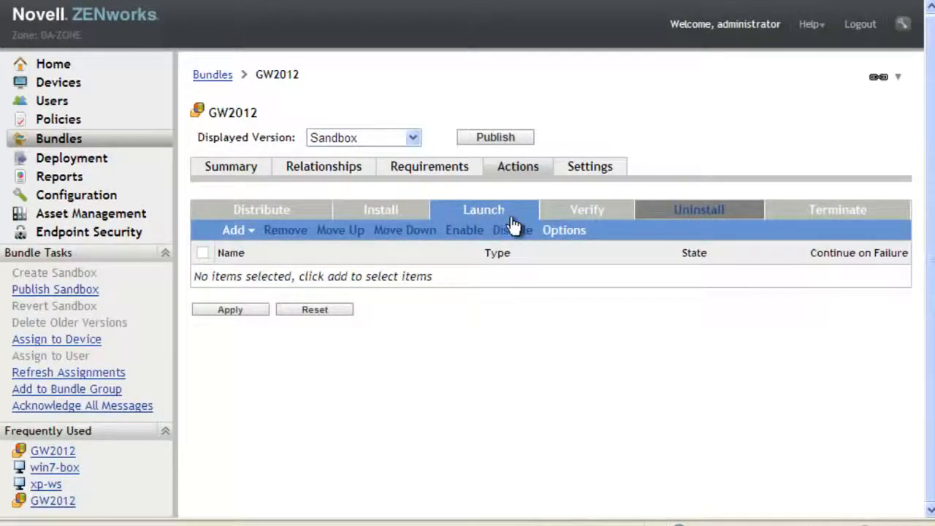
left_click(253, 235)
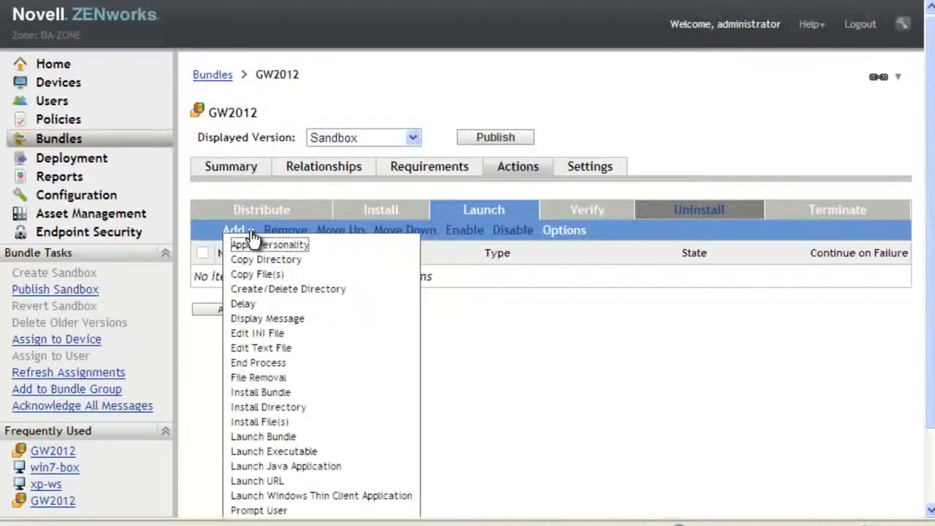
left_click(327, 452)
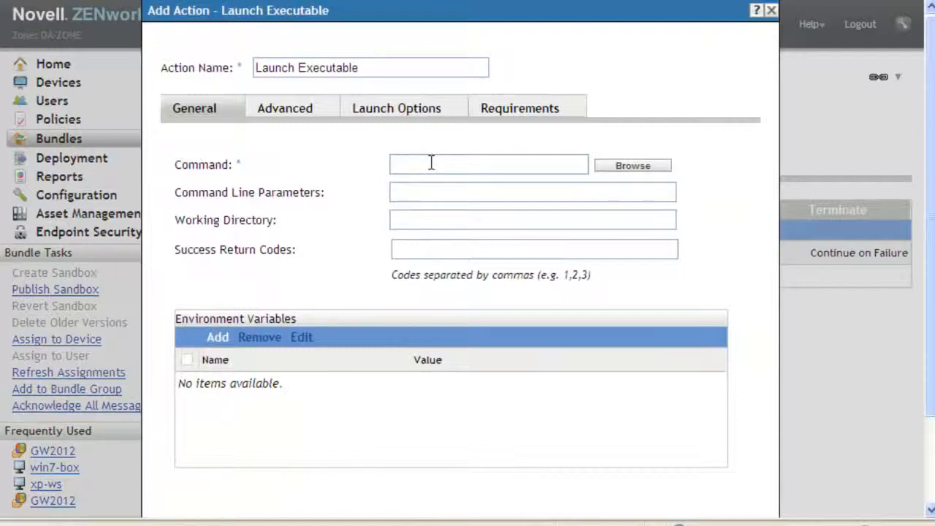
- Enter the command path C:\Program Files\Novell\GroupWise\grpwise.exe
type("C:\\Program Files")
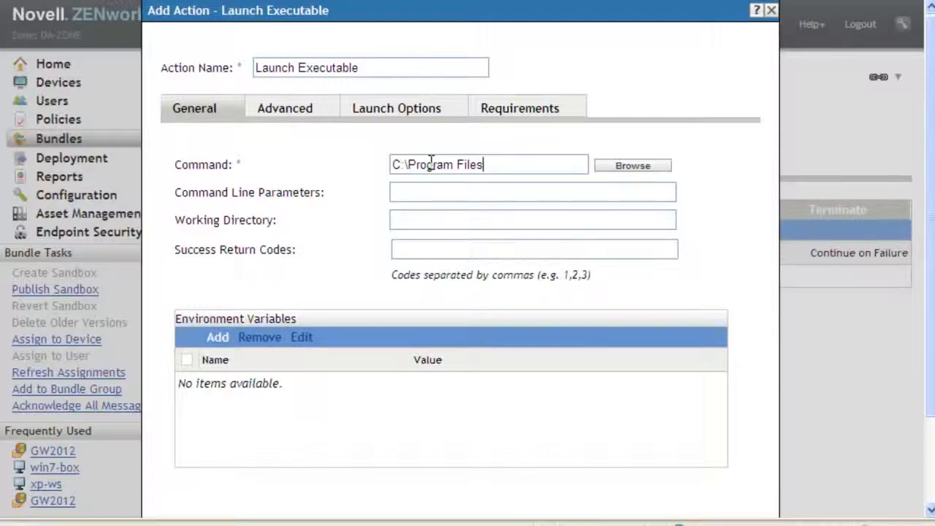
type("\\")
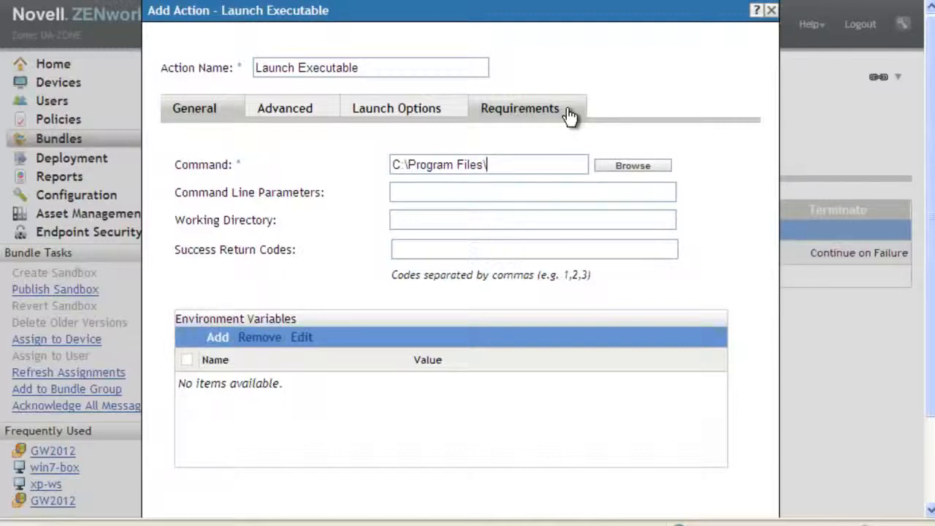
type("Groupwise")
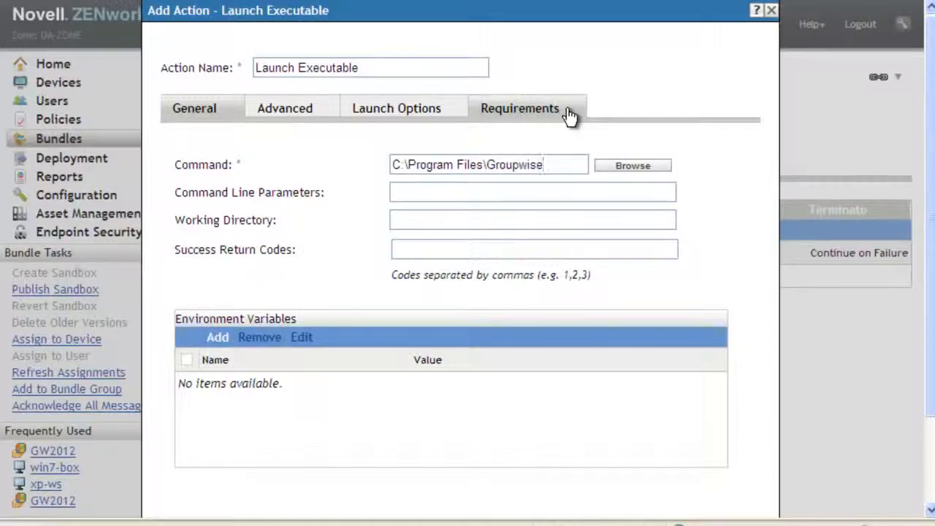
key("Left")
key("Left")
key("Left")
key("Left")
key("Left")
key("Left")
key("Left")
key("Left")
key("Left")
type("Nov")
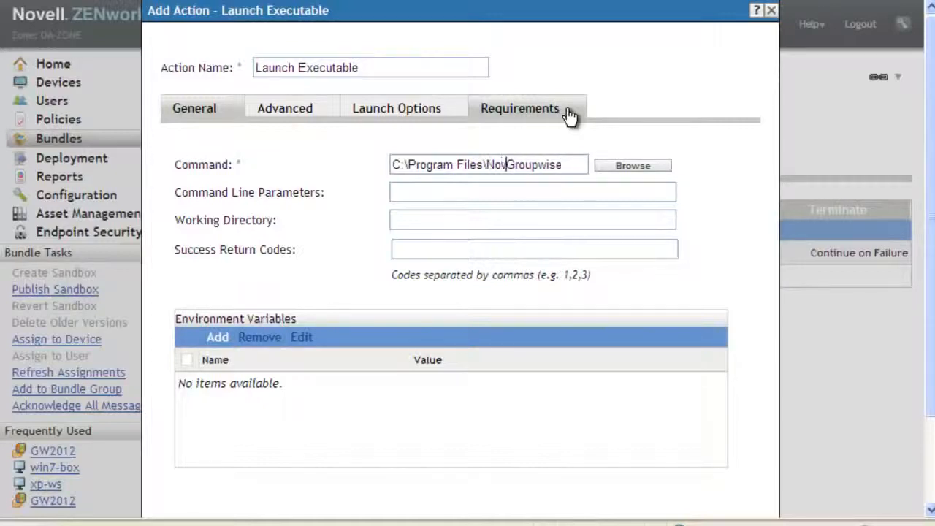
type("ell\\")
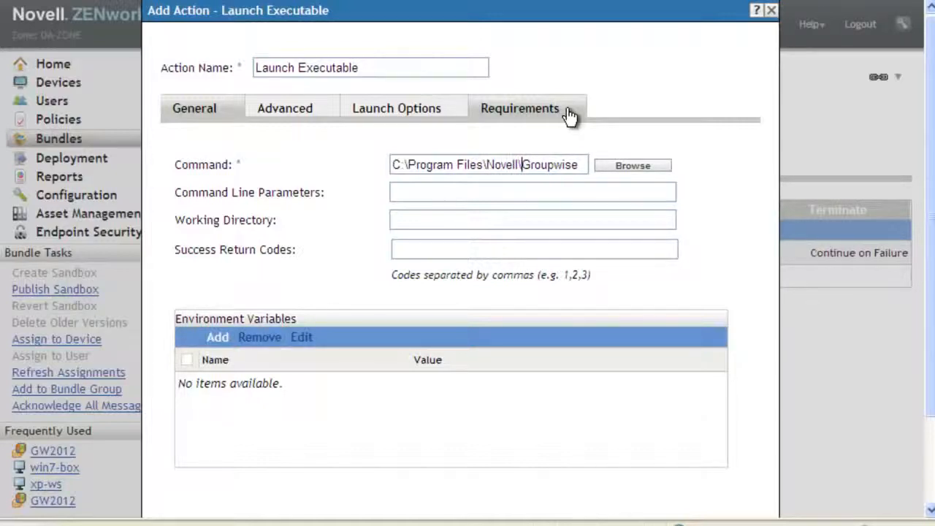
key("Right")
key("Right")
key("Right")
key("Right")
key("Right")
type("W")
key("Delete")
key("Right")
key("Right")
key("Right")
type("\\grpwise")
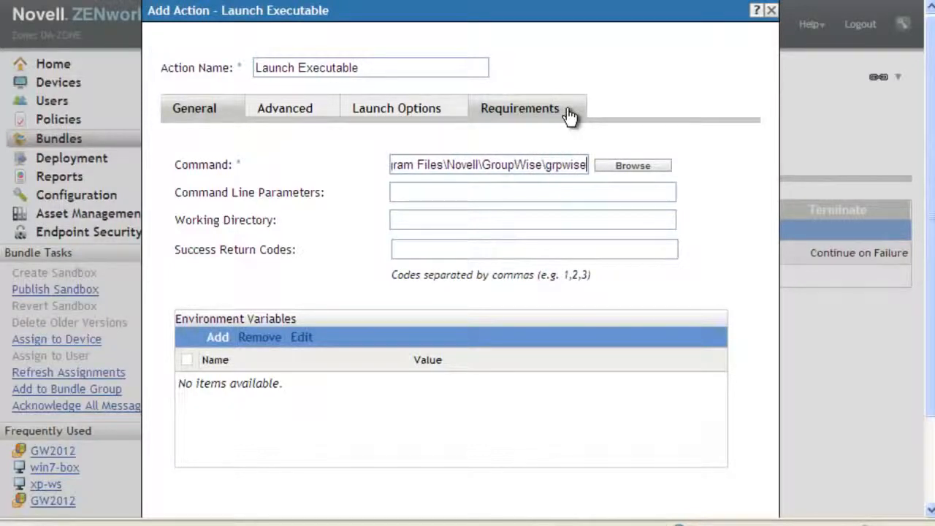
type(".exe")
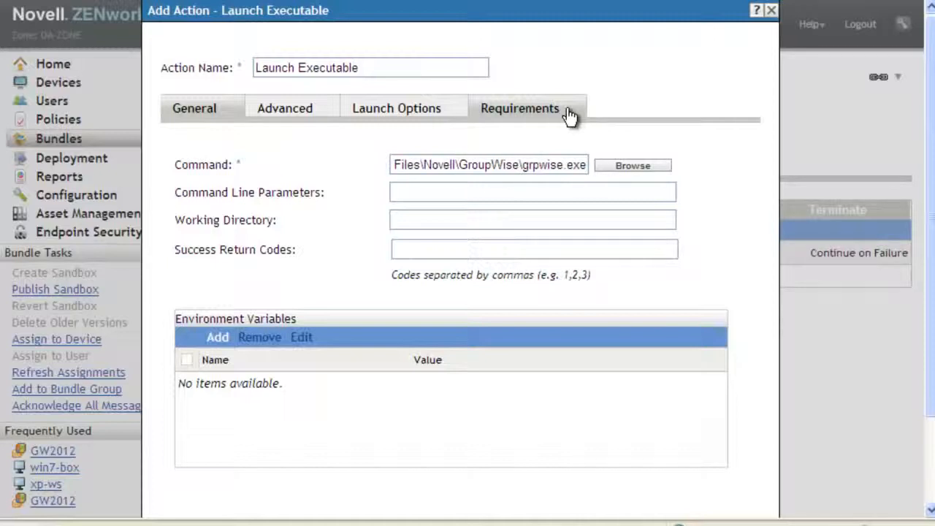
left_click(464, 194)
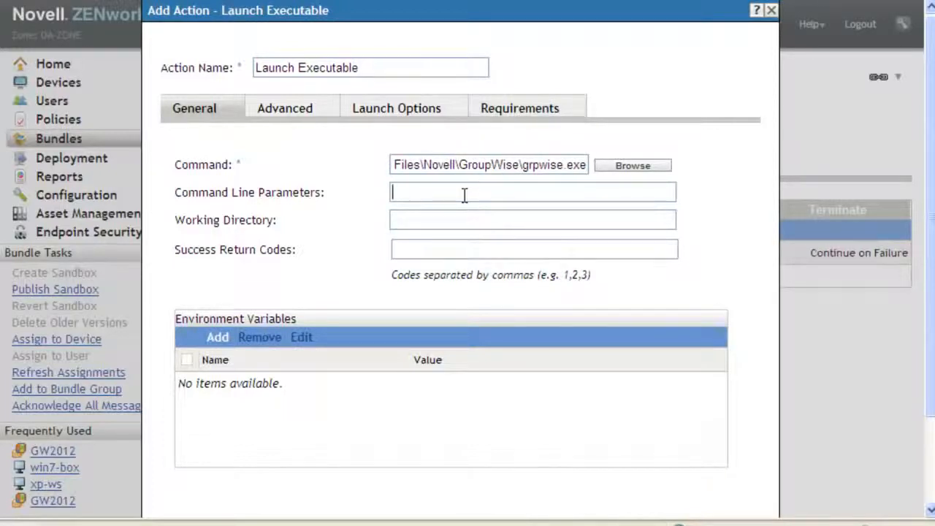
- Set command line parameters /@u-? /ipa-mail digitalairlines.com /ipp-1677
type("/@u-?")
type("/ipa-mail digita")
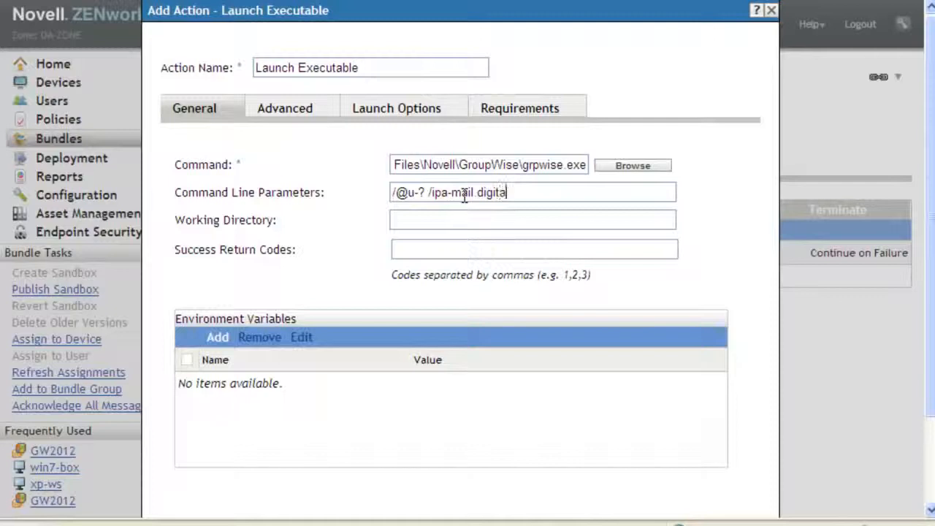
type("lairlines.com")
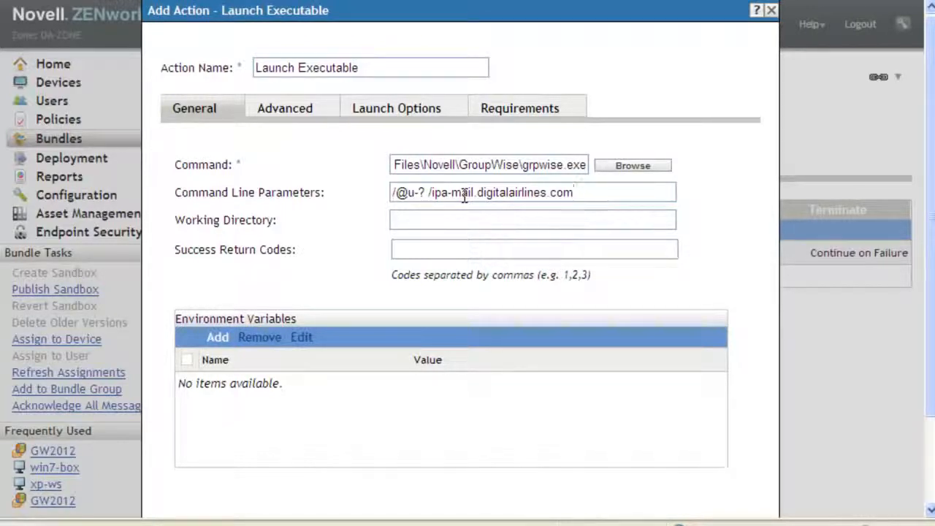
type("/ipp-1677")
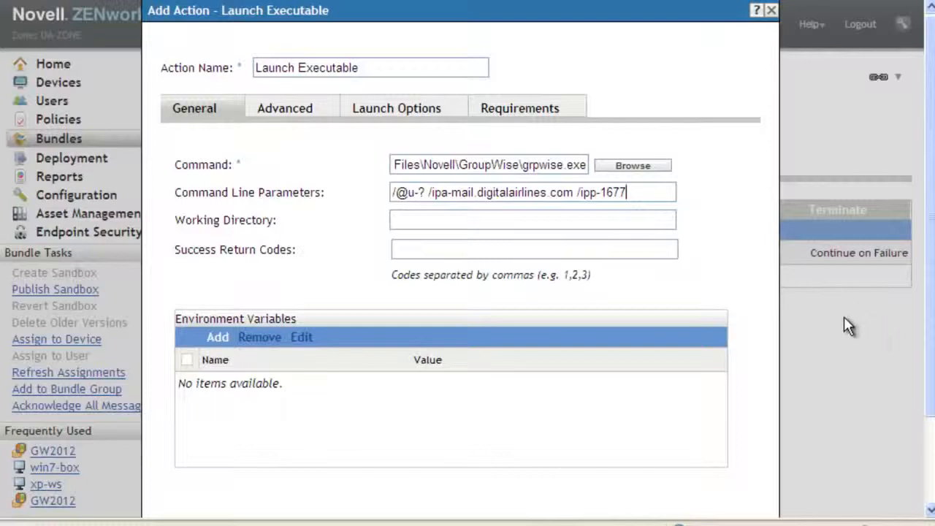
- Review the Advanced options, save the grpwise.exe action and apply it to the bundle
left_click(299, 114)
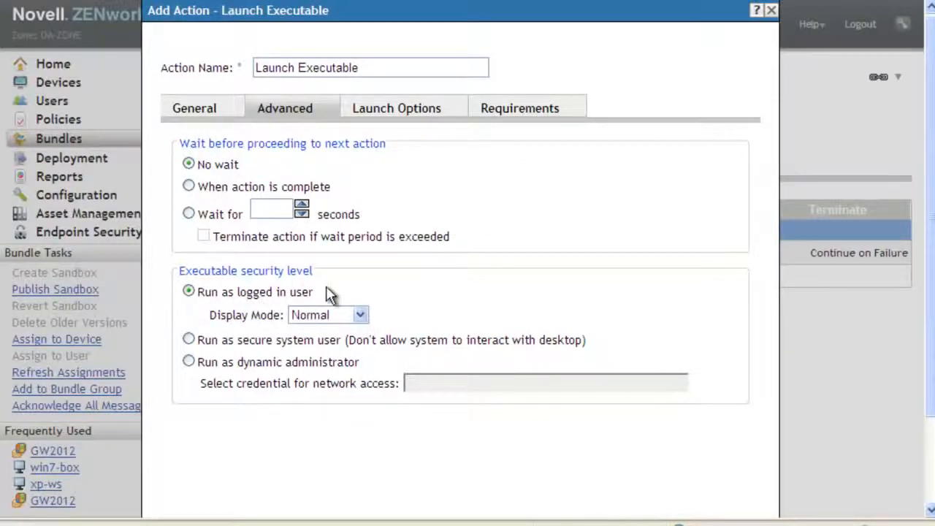
left_click_drag(931, 340, 924, 434)
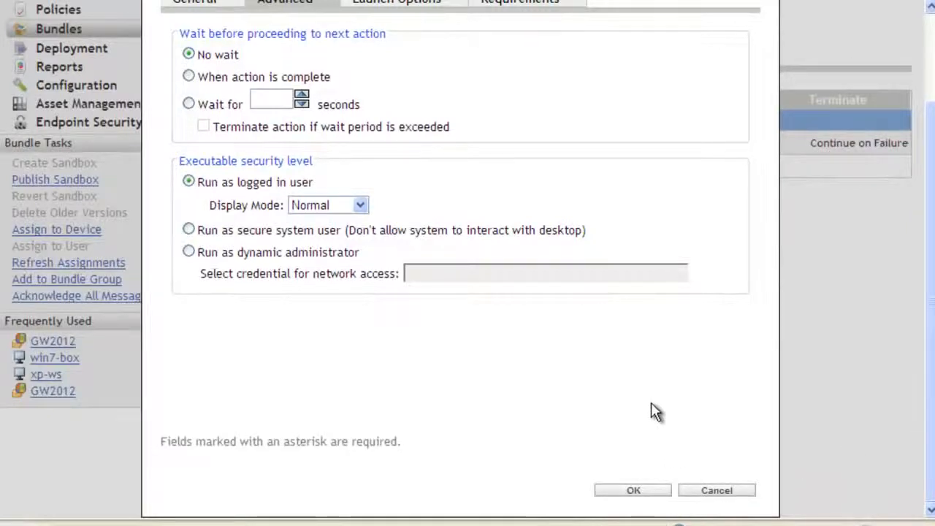
left_click(652, 493)
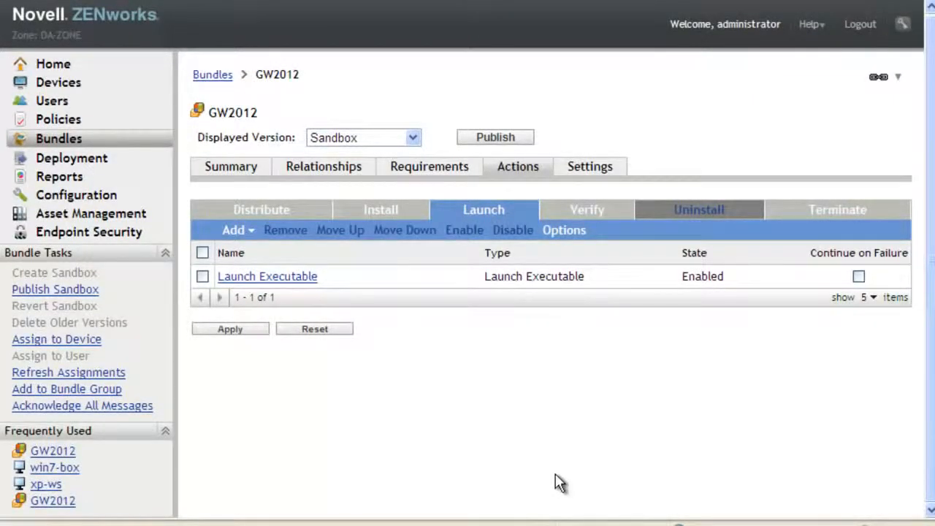
left_click(240, 332)
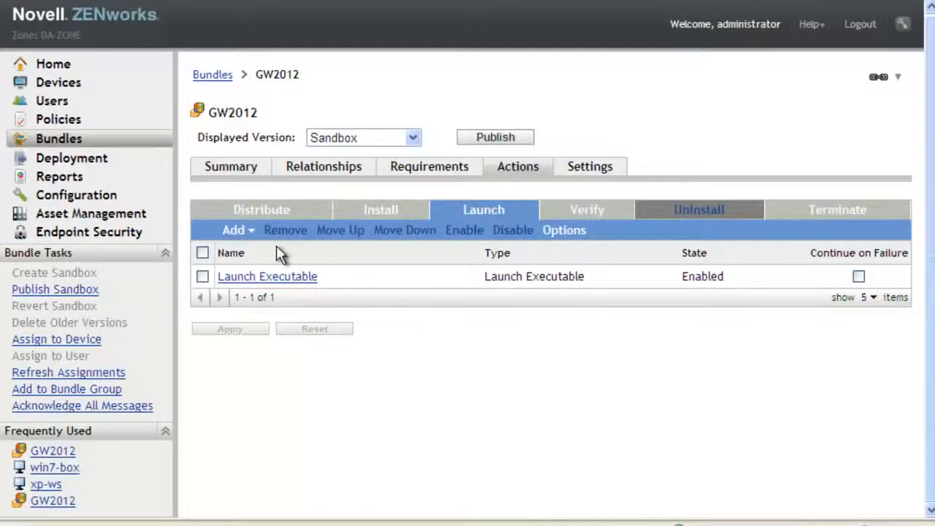
- Set Show Bundle Activity to Yes on the GW2012 bundle's Summary page
left_click(231, 169)
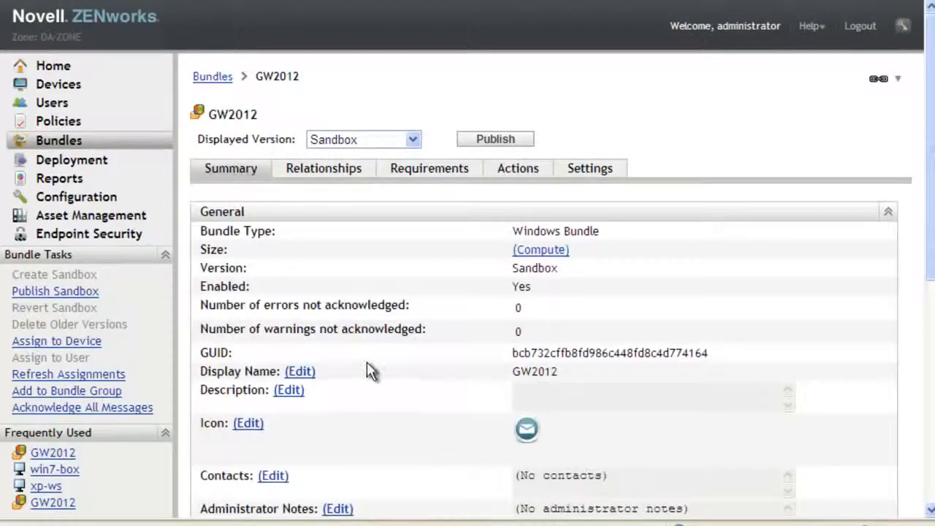
scroll(371, 373, "down", 5)
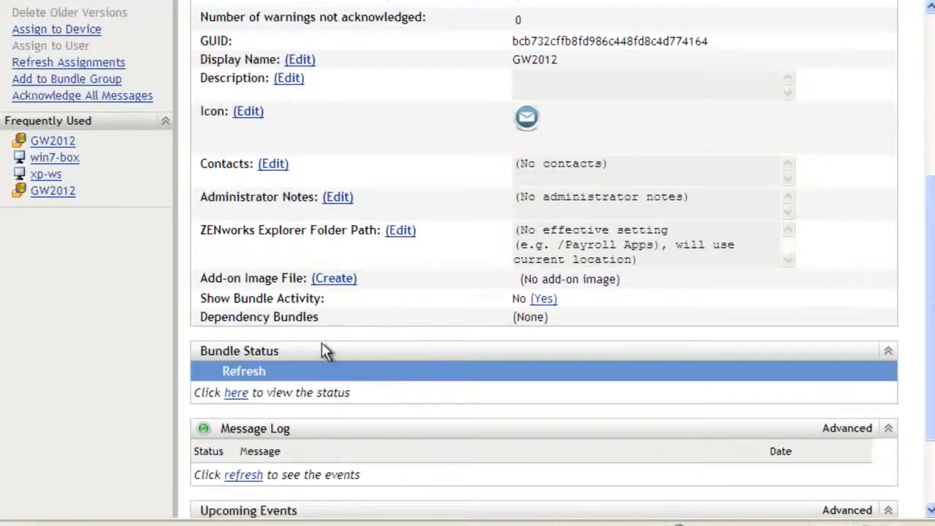
left_click_drag(200, 298, 311, 303)
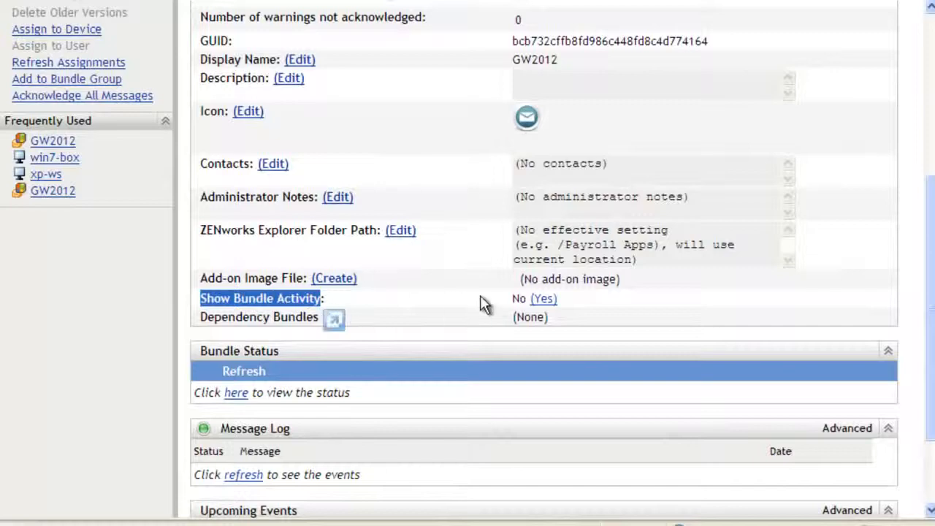
left_click(544, 300)
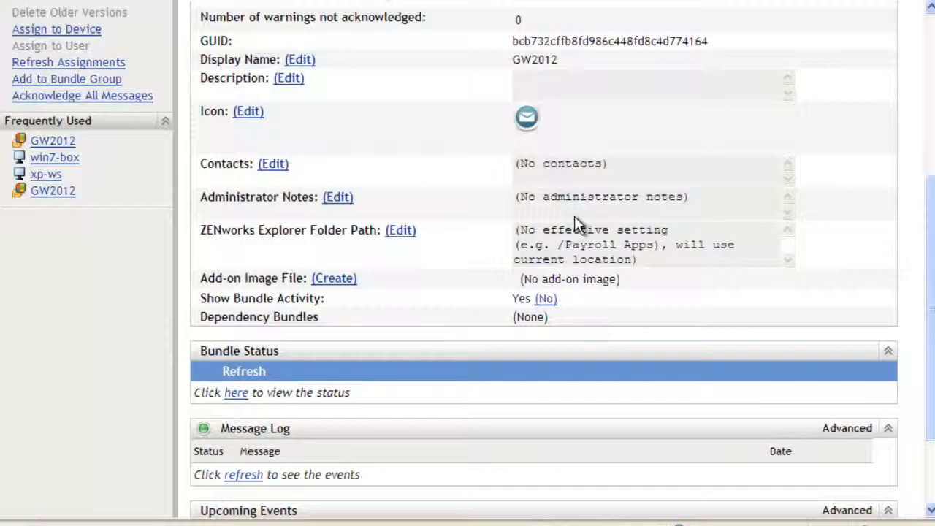
scroll(574, 226, "up", 4)
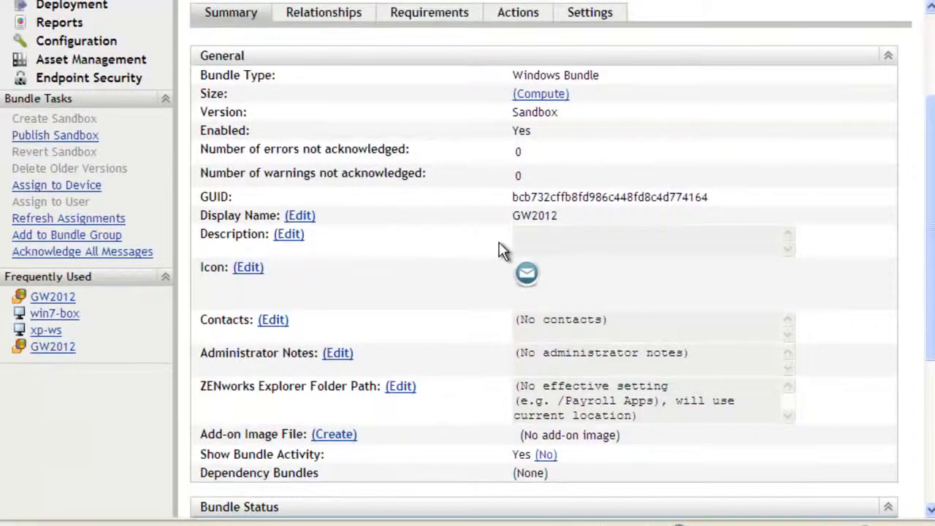
scroll(501, 250, "down", 4)
scroll(501, 248, "up", 8)
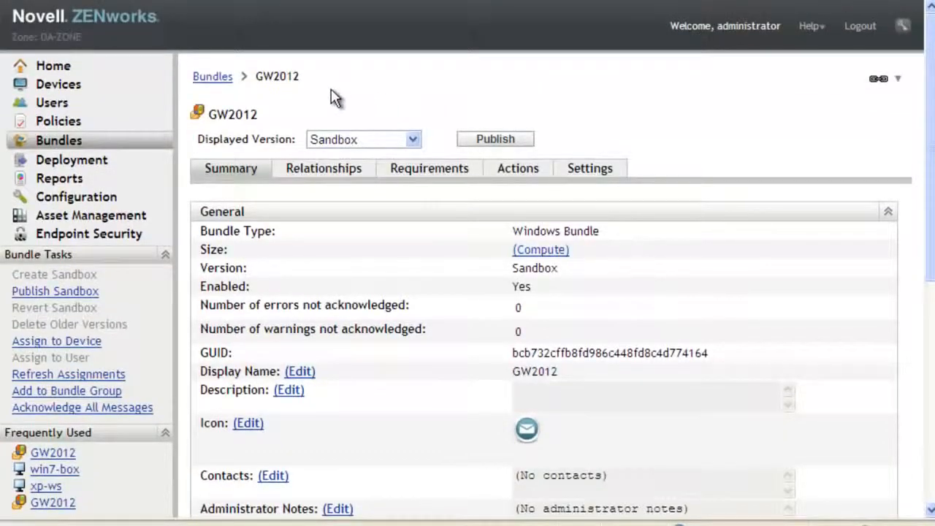
- Publish the GW2012 sandbox as new version 0
left_click(491, 144)
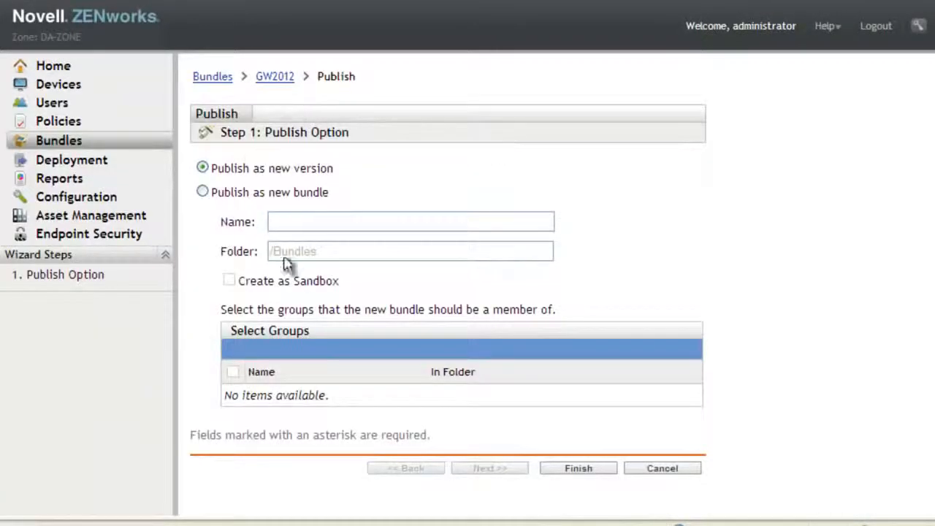
left_click(587, 465)
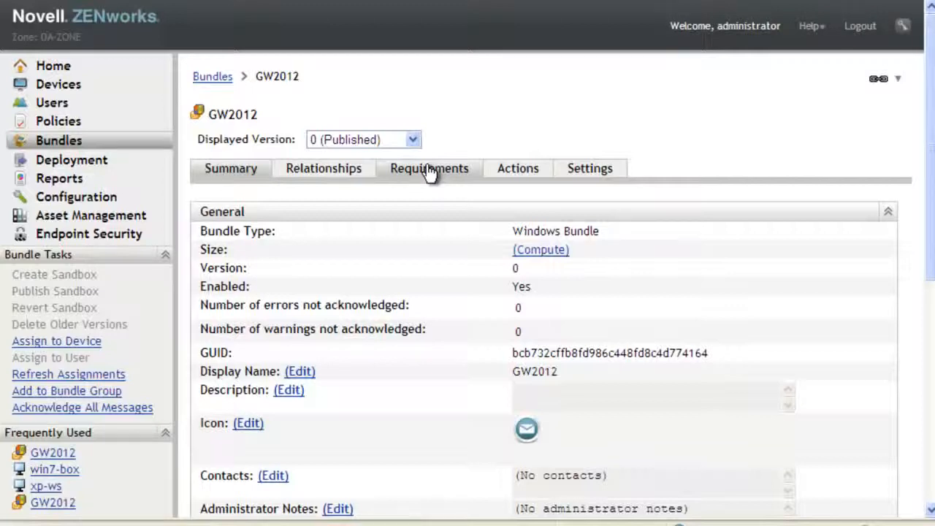
- Add a device assignment targeting the xp-ws workstation from the Workstations folder
left_click(355, 175)
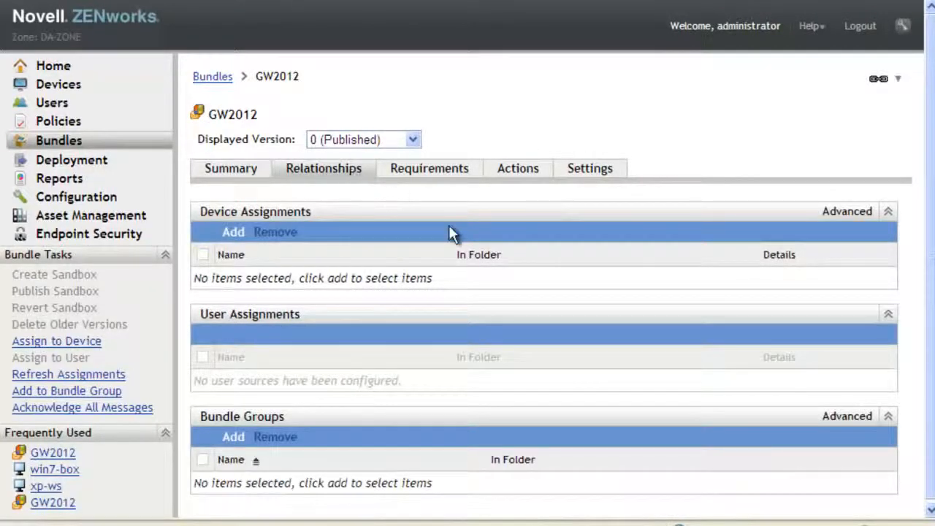
left_click(233, 232)
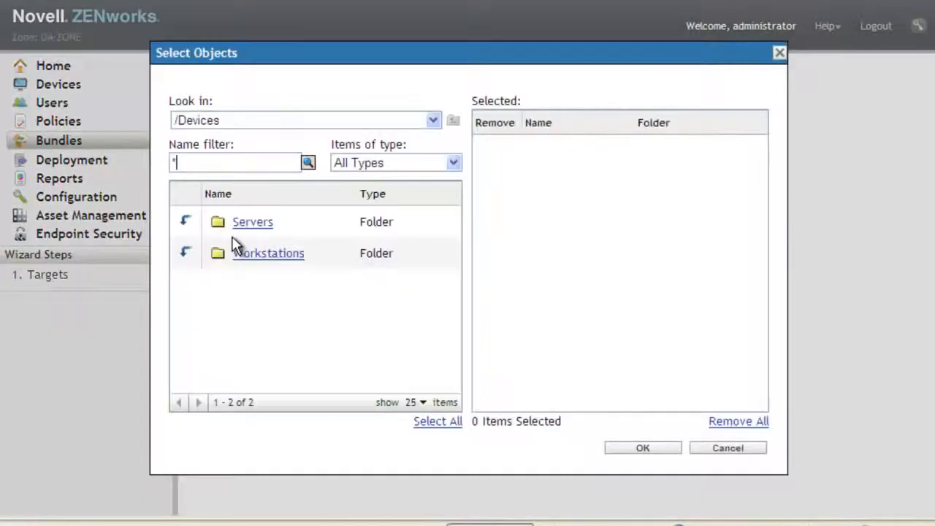
left_click(187, 254)
left_click_drag(455, 270, 457, 382)
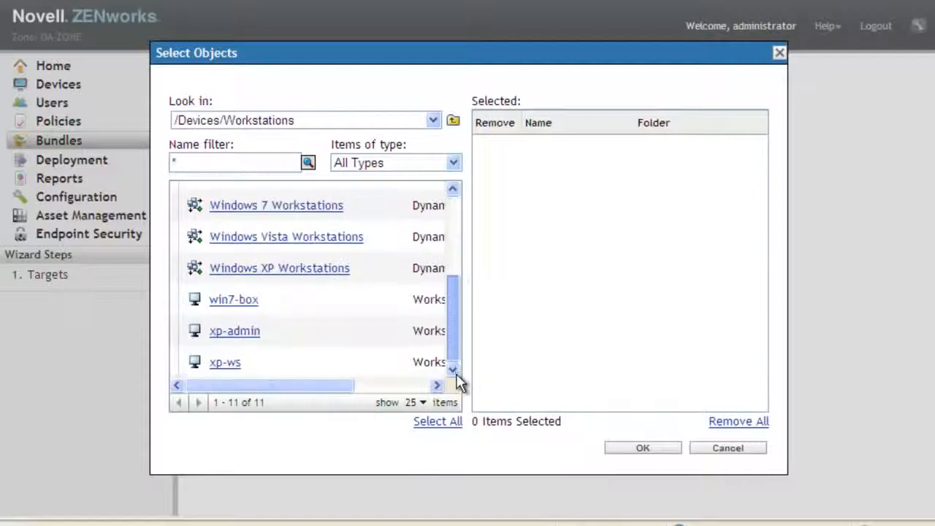
left_click(225, 362)
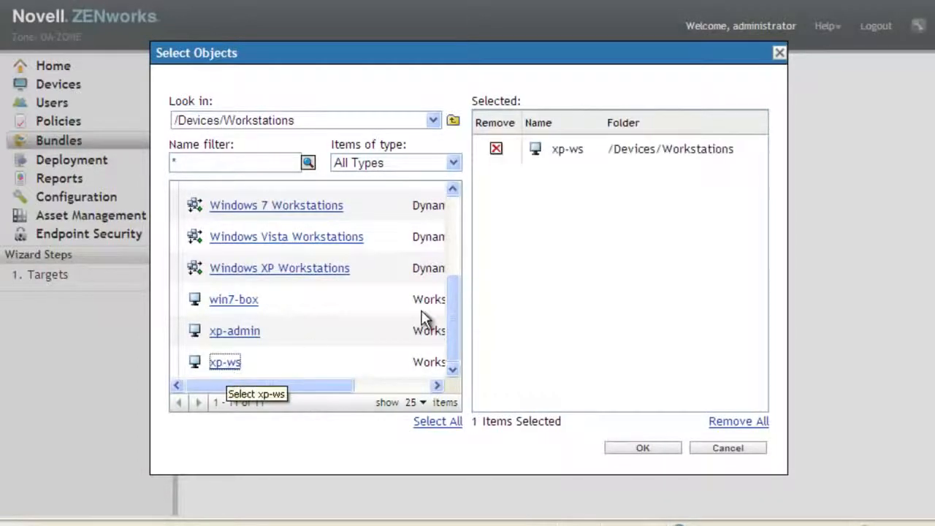
left_click(649, 448)
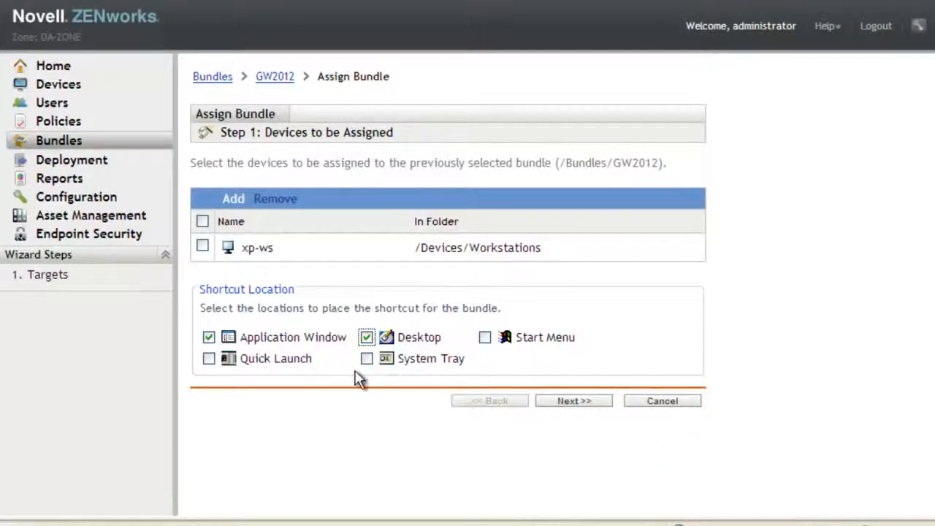
- Add Start Menu and Quick Launch shortcut locations and continue to schedules
left_click(487, 338)
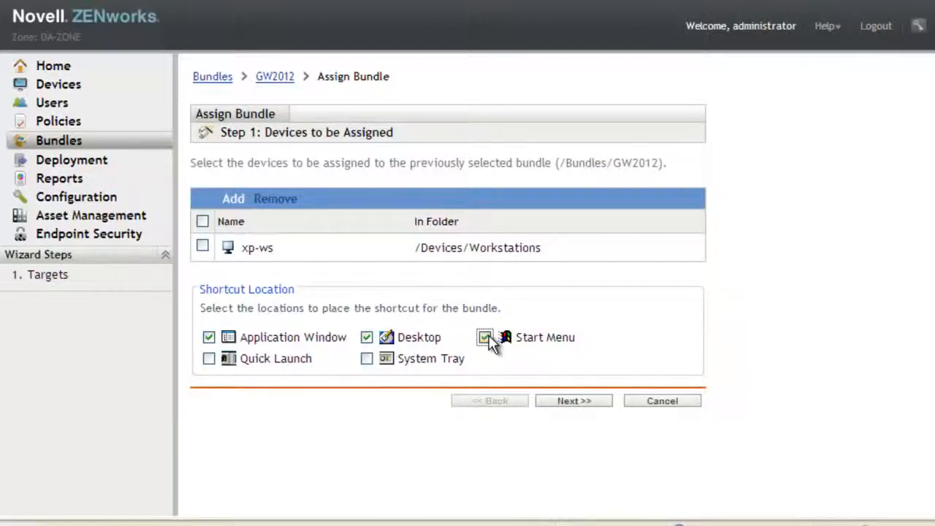
left_click(209, 360)
left_click(582, 401)
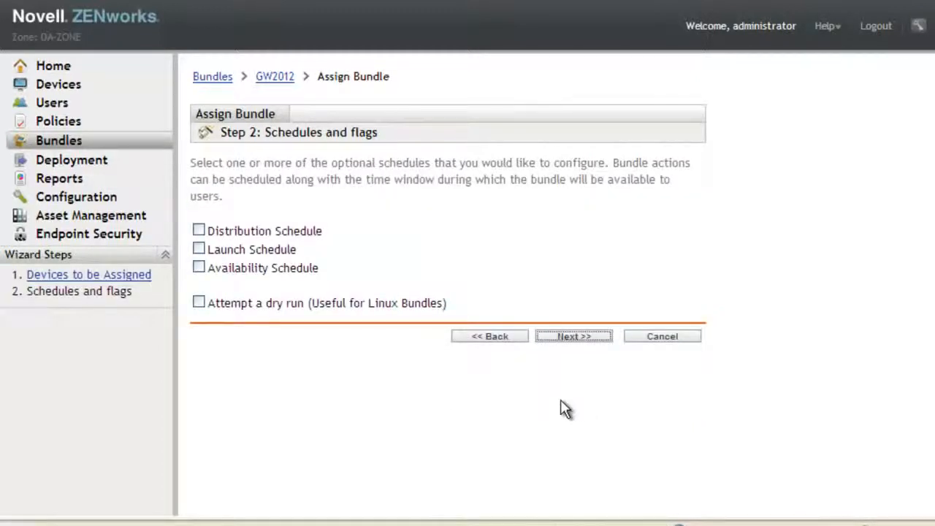
- Enable a Now distribution schedule, installing after distribution and launching after installation
left_click(199, 230)
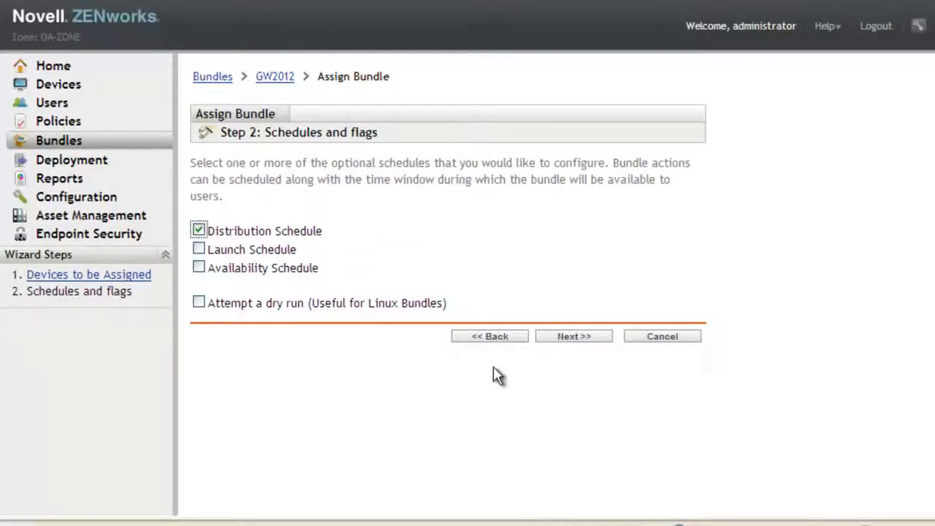
left_click(575, 338)
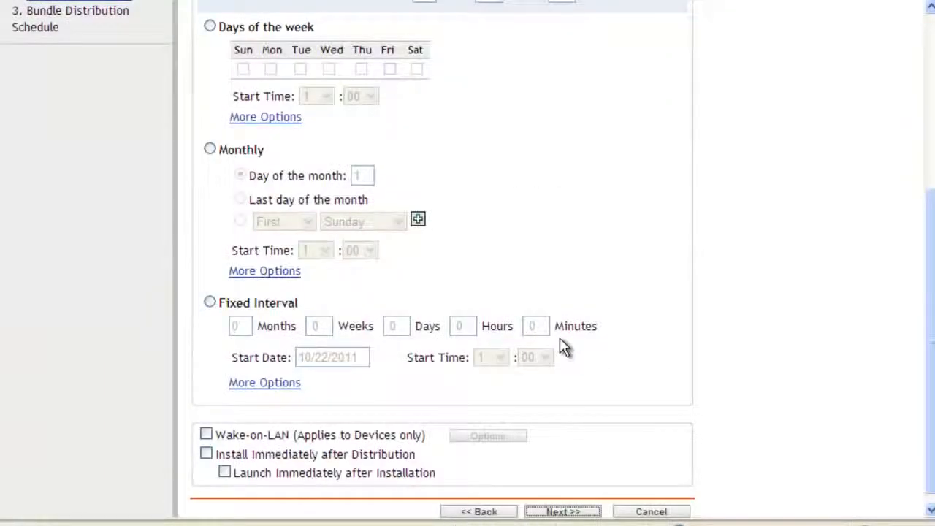
scroll(584, 292, "up", 5)
left_click(366, 231)
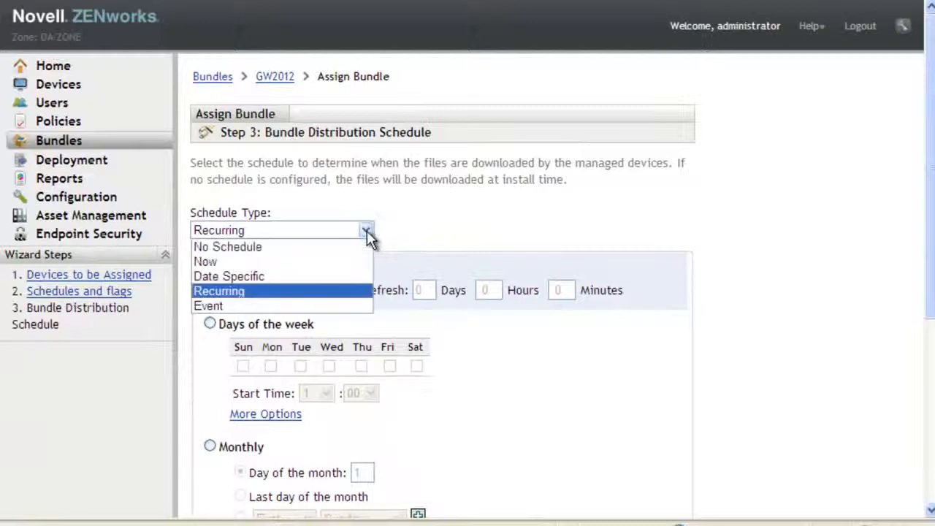
left_click(327, 261)
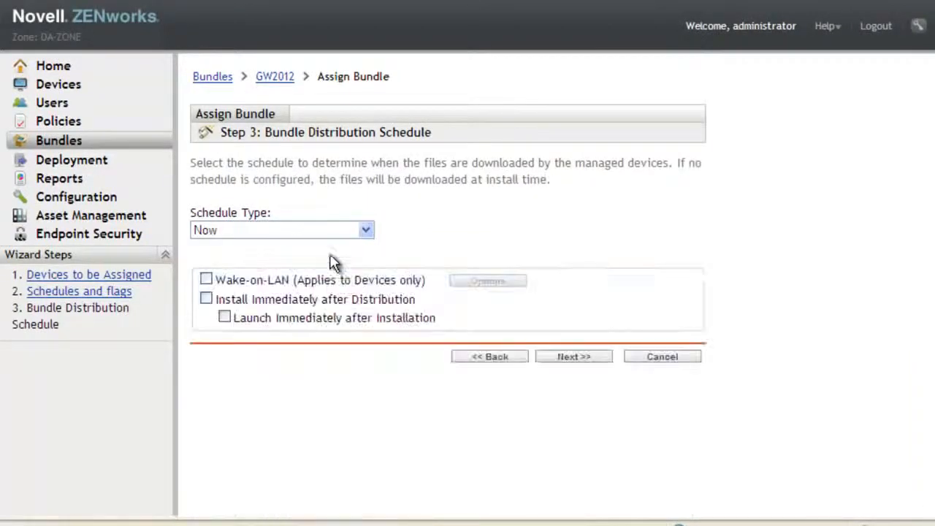
left_click(206, 299)
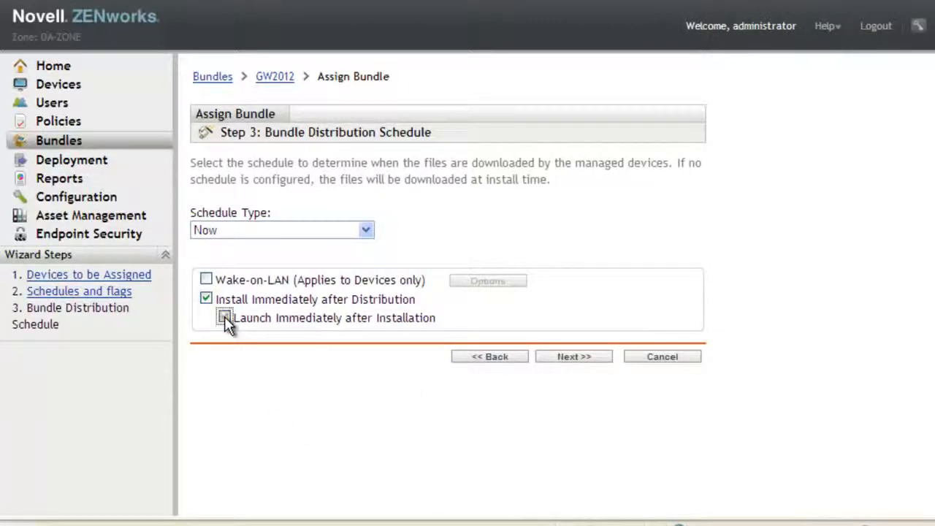
left_click(224, 318)
- Review the Step 4 summary and finish the GW2012 assignment to xp-ws
left_click(575, 358)
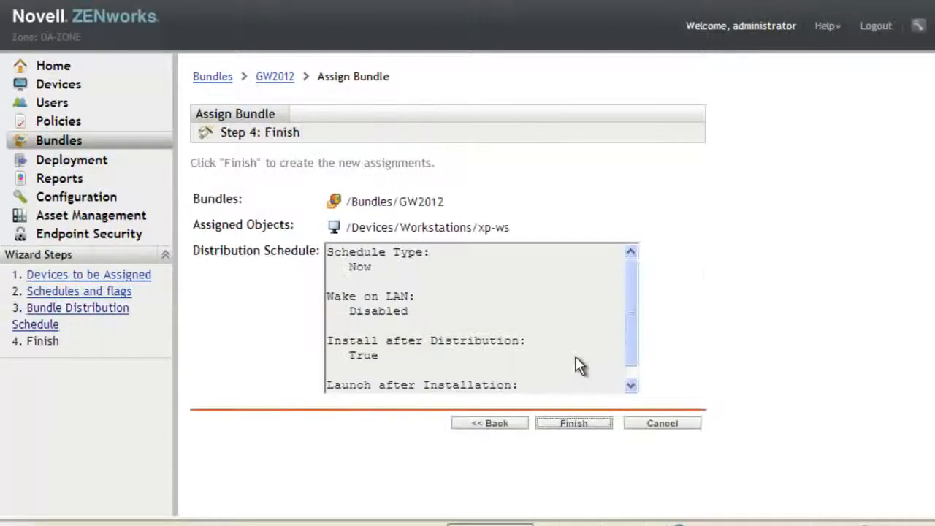
left_click(583, 425)
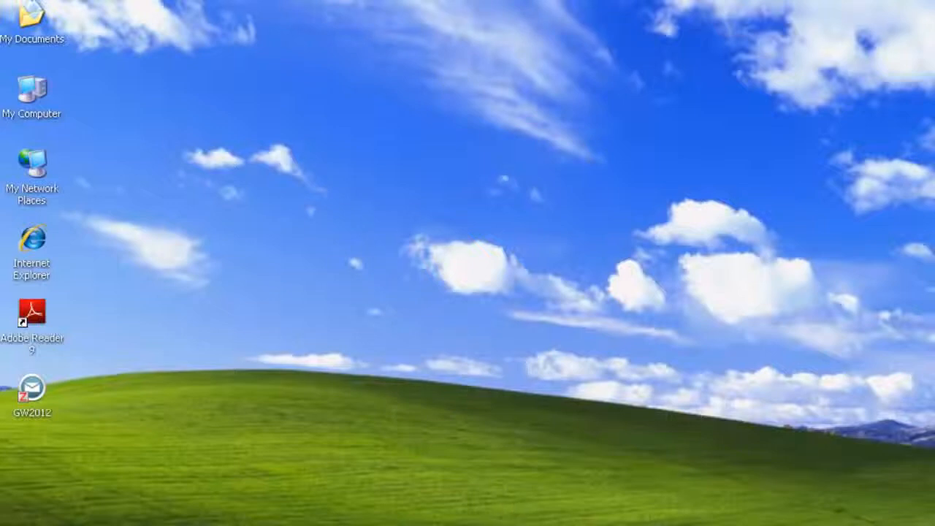
- Start GroupWise from the GW2012 desktop shortcut on the Windows XP workstation
double_click(31, 389)
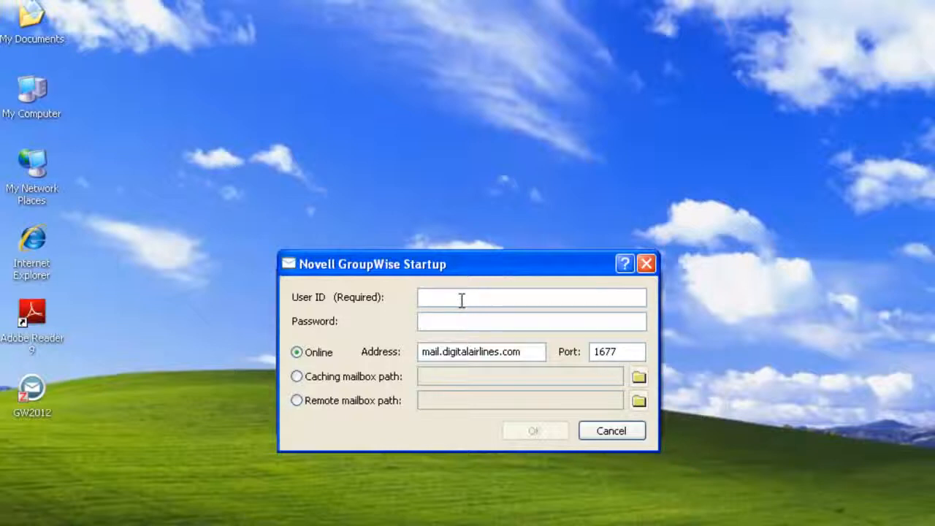
- Log in to GroupWise with the user ID and password, then close the opened mailbox
type("mjones")
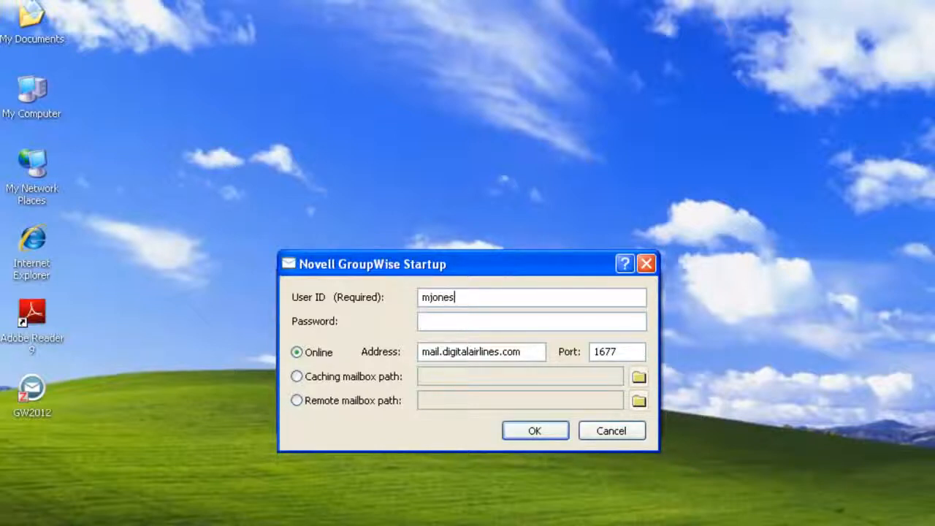
key("Tab")
type("**********")
key("Return")
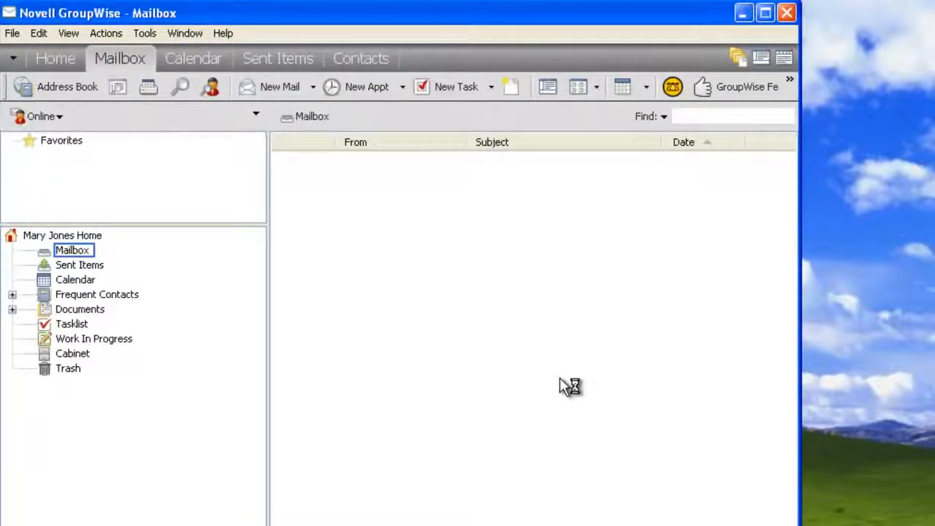
left_click(788, 15)
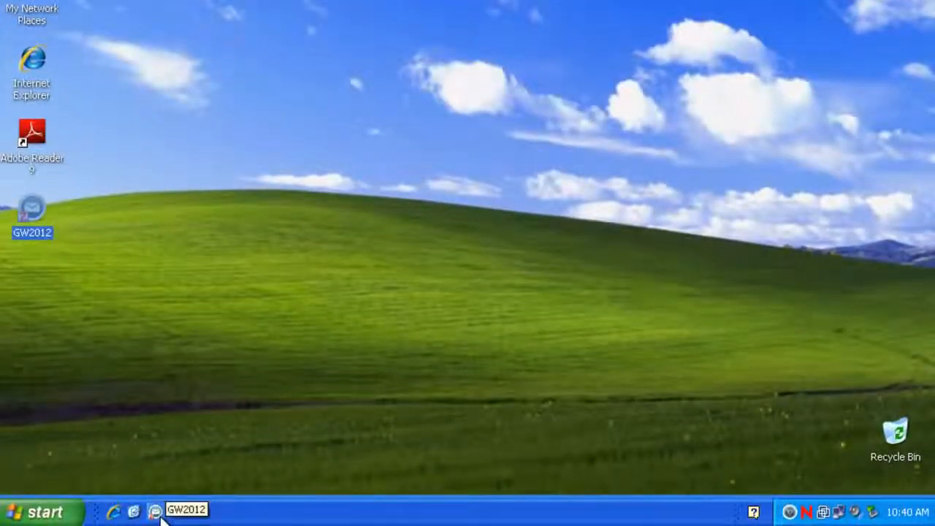
left_click(73, 512)
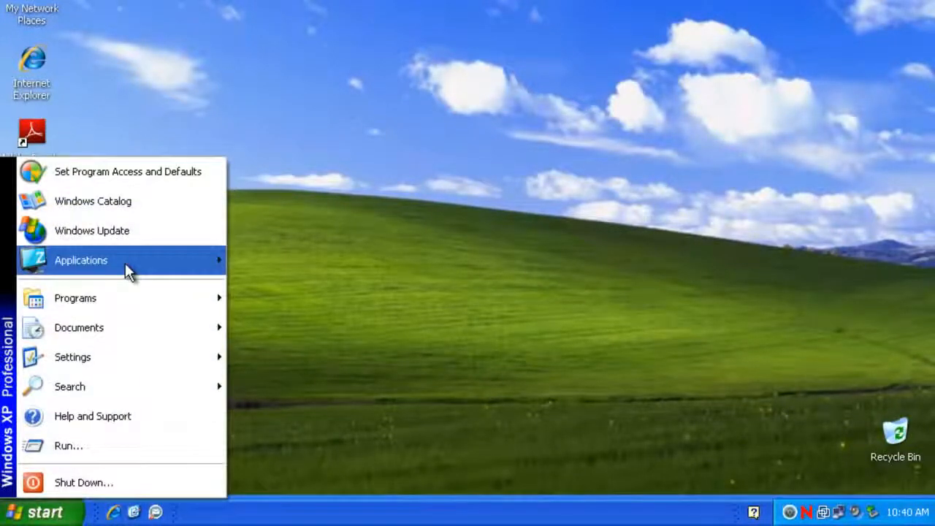
mouse_move(125, 264)
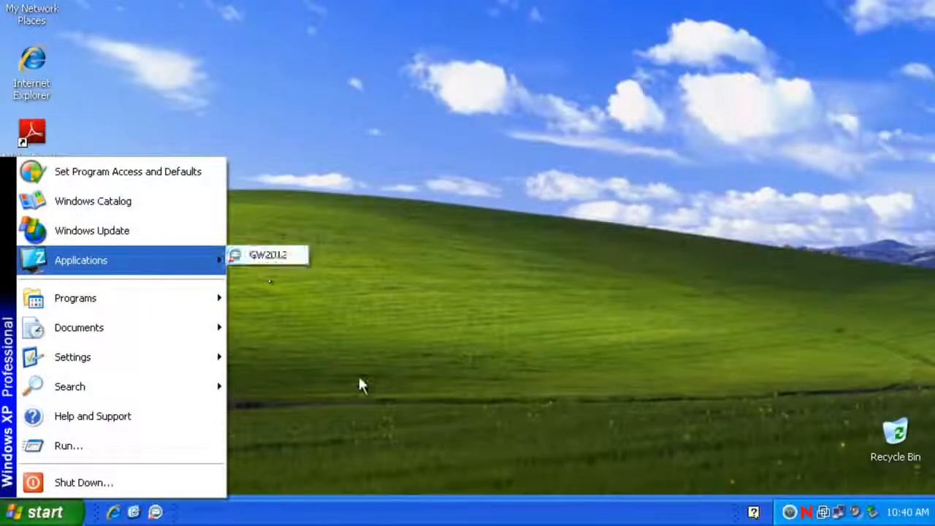
left_click(359, 378)
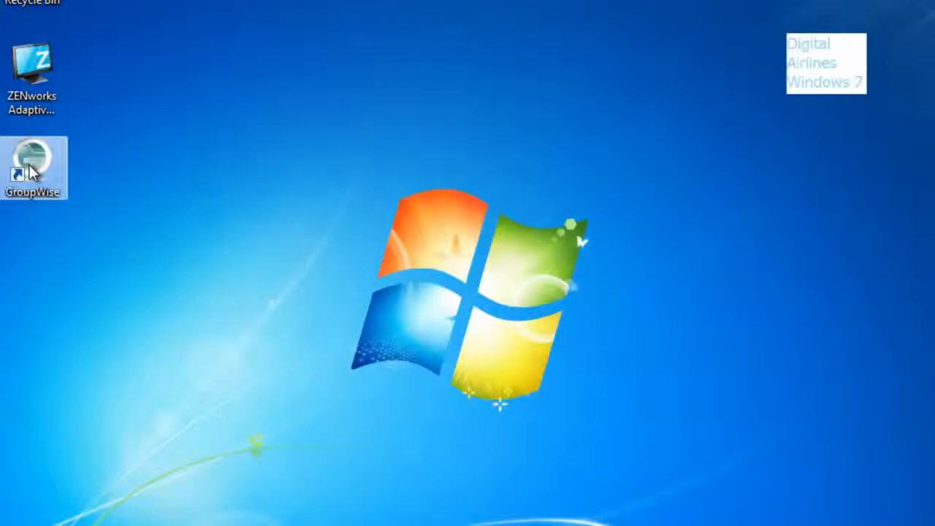
double_click(30, 169)
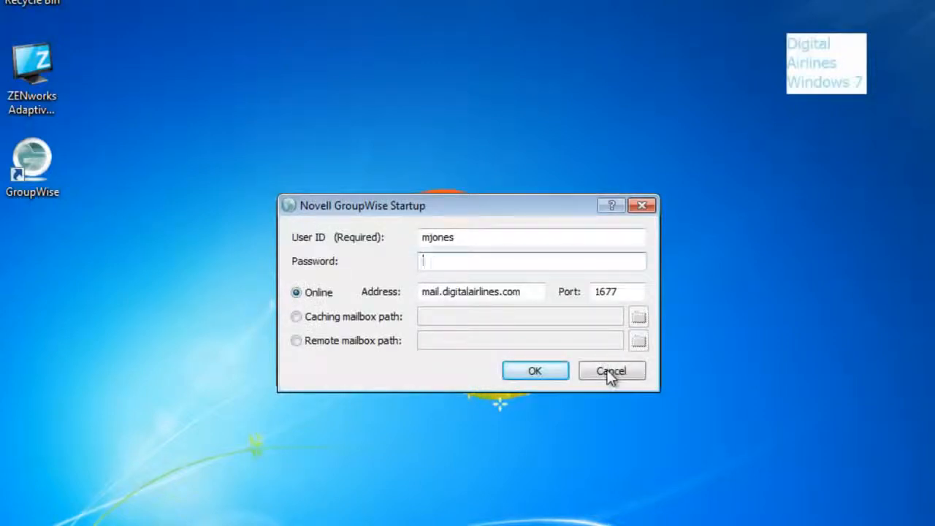
left_click(610, 372)
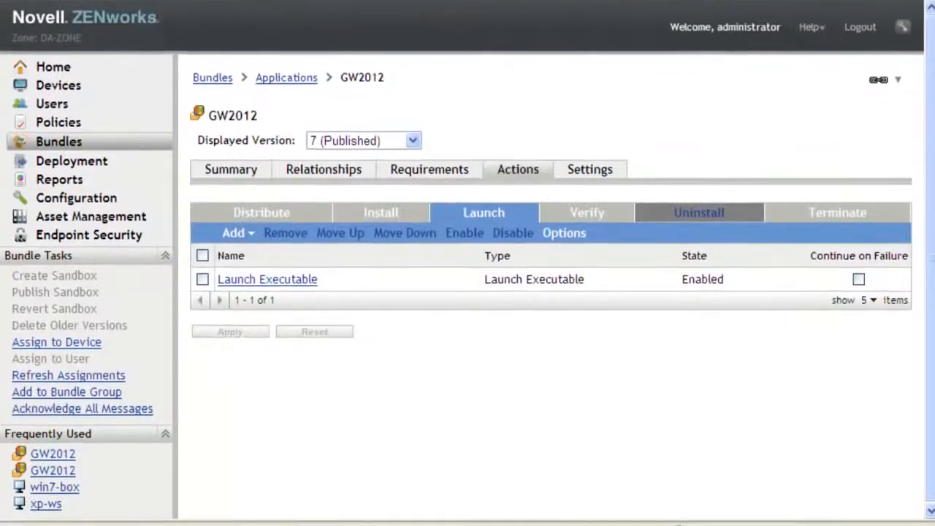
- Add win7-box from /Devices/Workstations as a new device assignment for GW2012
left_click(340, 176)
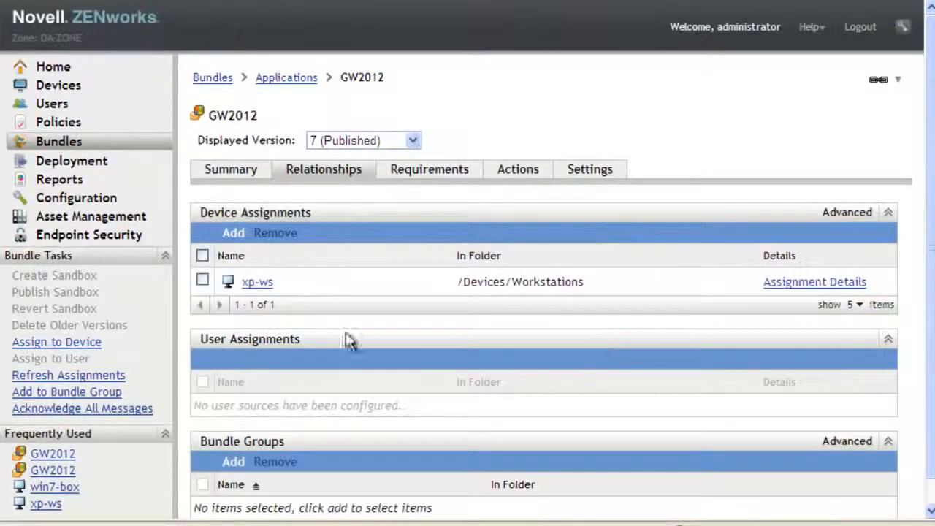
left_click(234, 232)
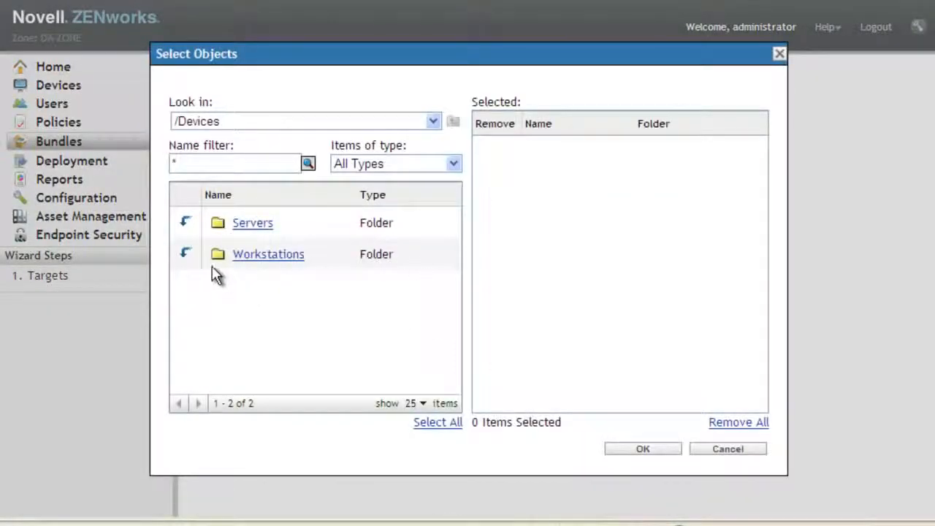
left_click(187, 255)
scroll(449, 266, "down", 5)
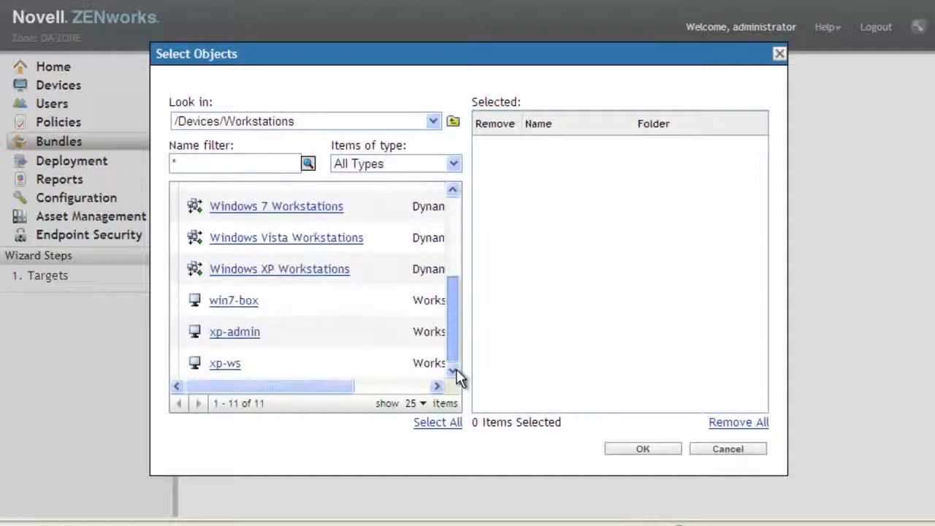
left_click(223, 305)
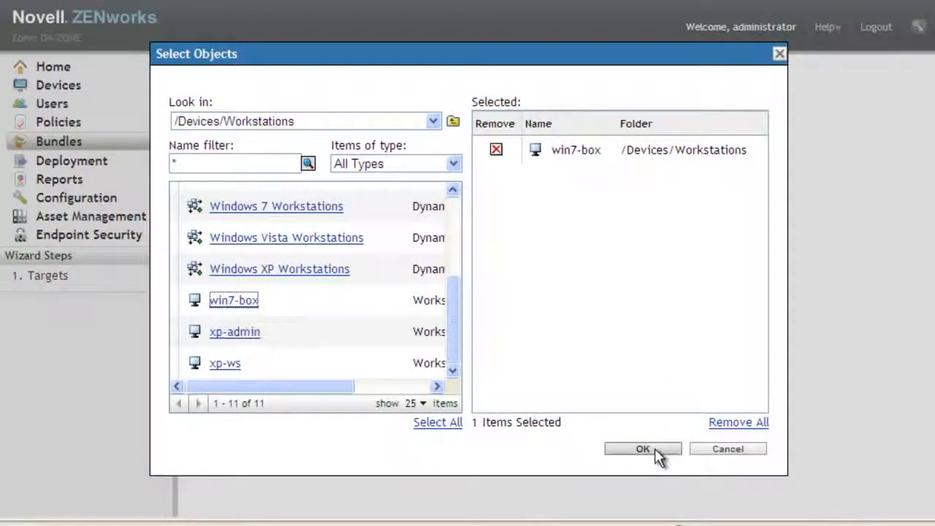
left_click(655, 448)
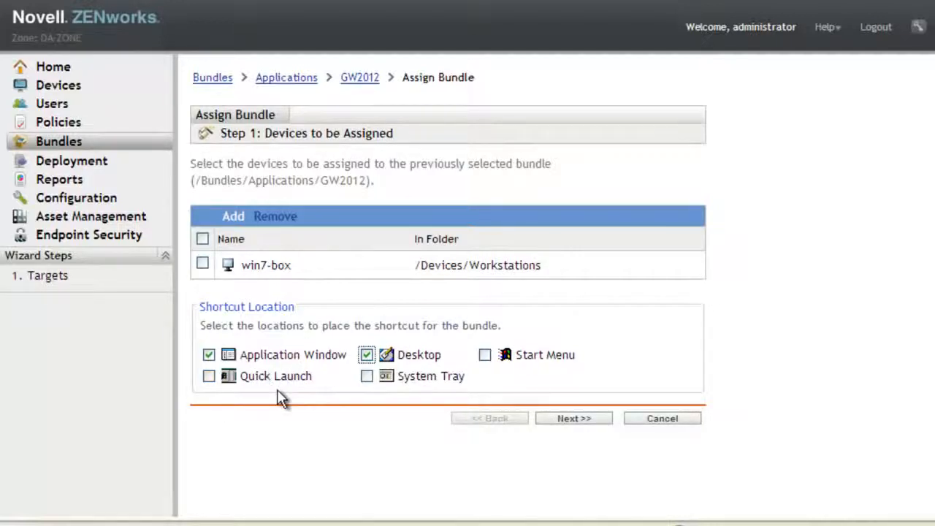
- Add a Start Menu shortcut and enable a distribution schedule for the assignment
left_click(485, 355)
left_click(573, 417)
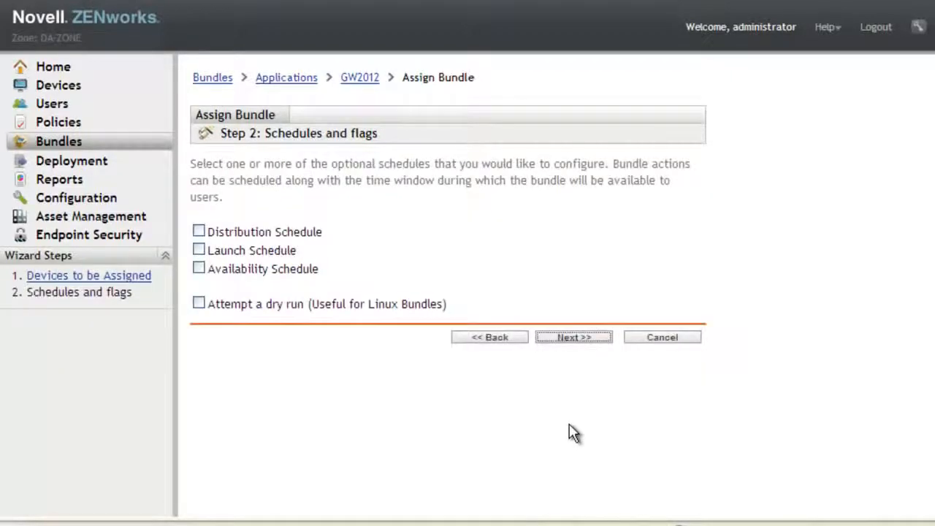
left_click(199, 231)
left_click(594, 336)
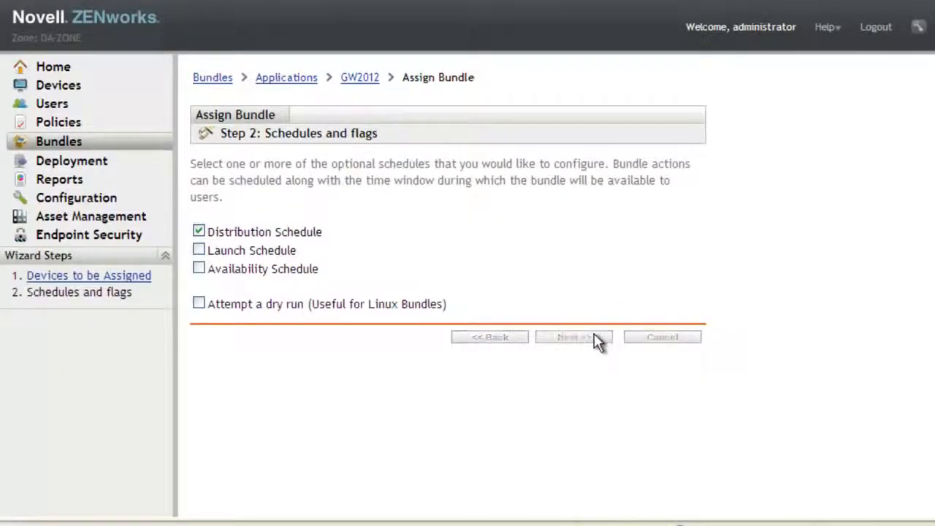
- Schedule distribution Now with immediate install and launch, then finish the assignment
scroll(689, 354, "up", 5)
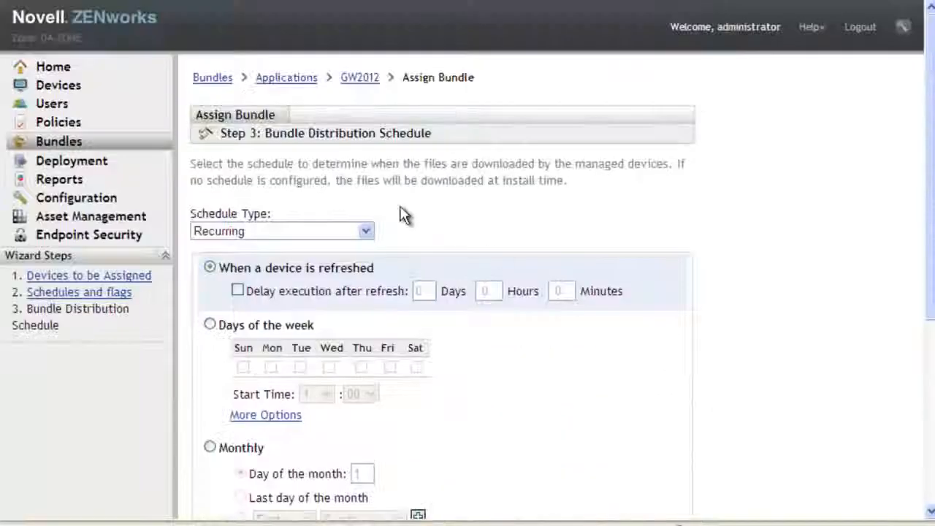
left_click(365, 233)
left_click(325, 261)
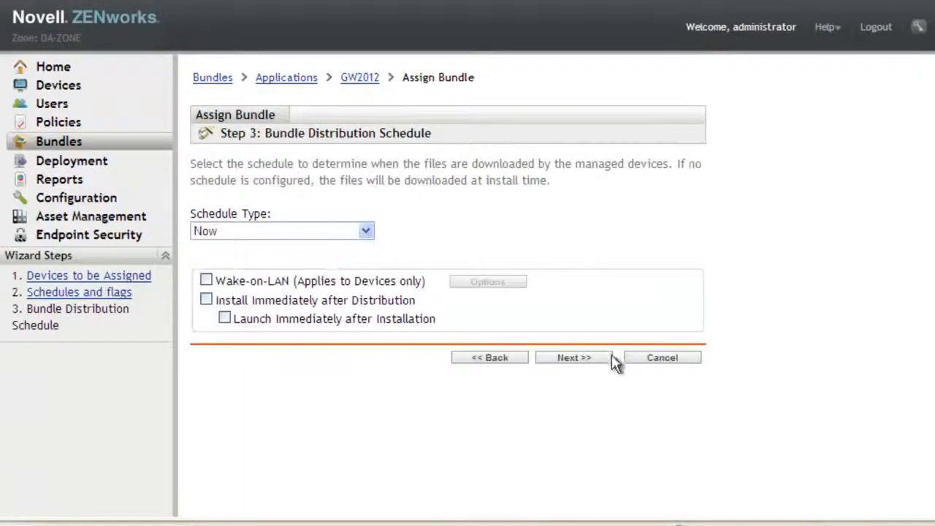
left_click(206, 300)
left_click(225, 318)
left_click(587, 358)
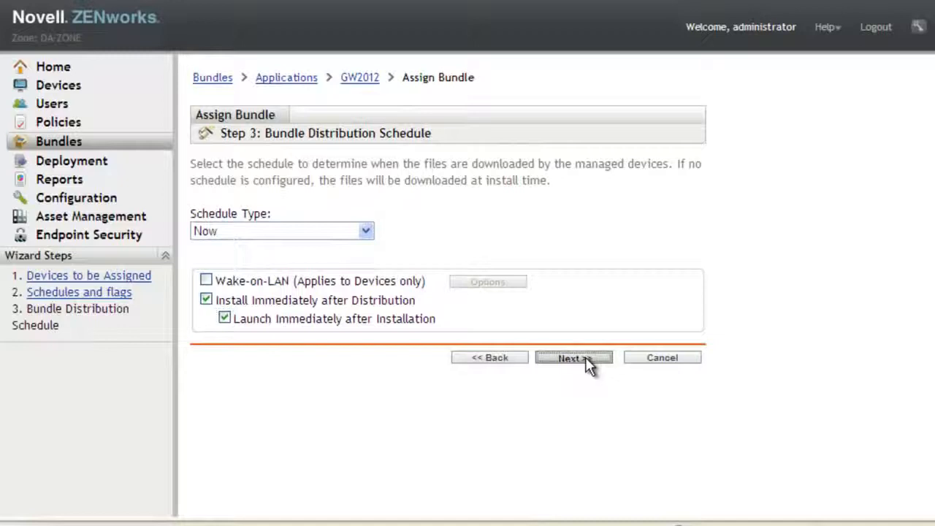
left_click(597, 422)
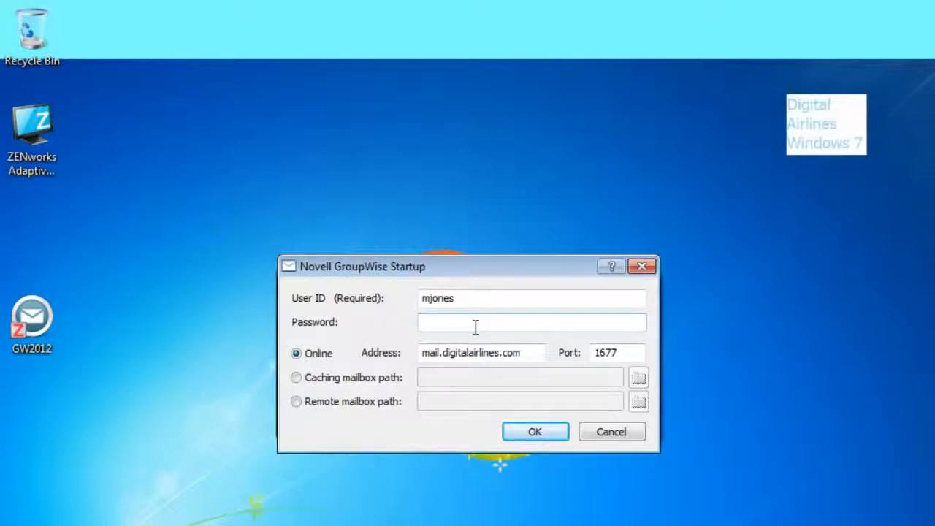
- Sign in with the password and confirm About GroupWise shows release 12.0.0, build 97317
type("**********")
key("Return")
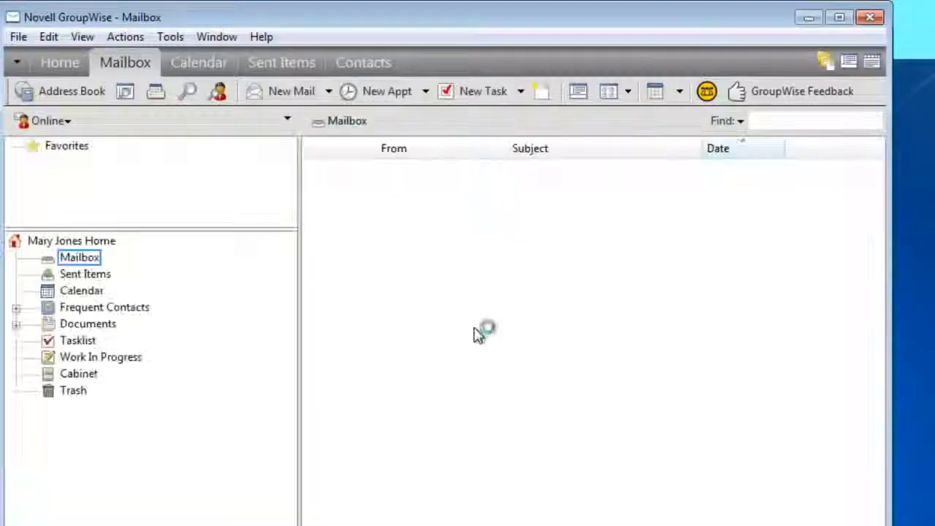
left_click(262, 37)
left_click(336, 212)
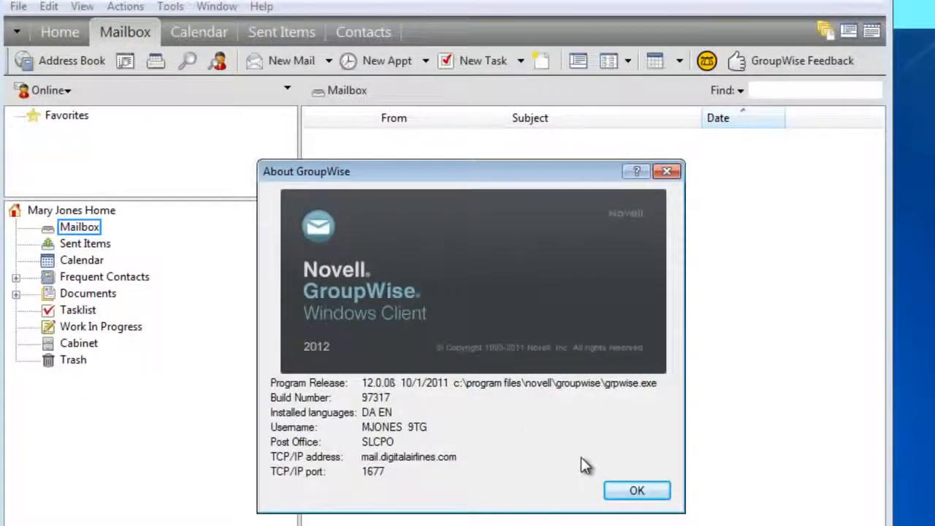
left_click(659, 486)
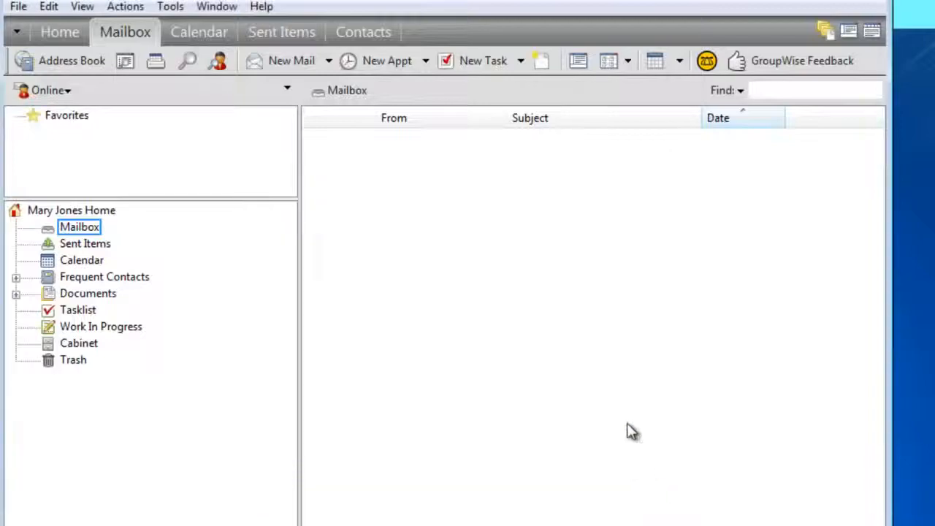